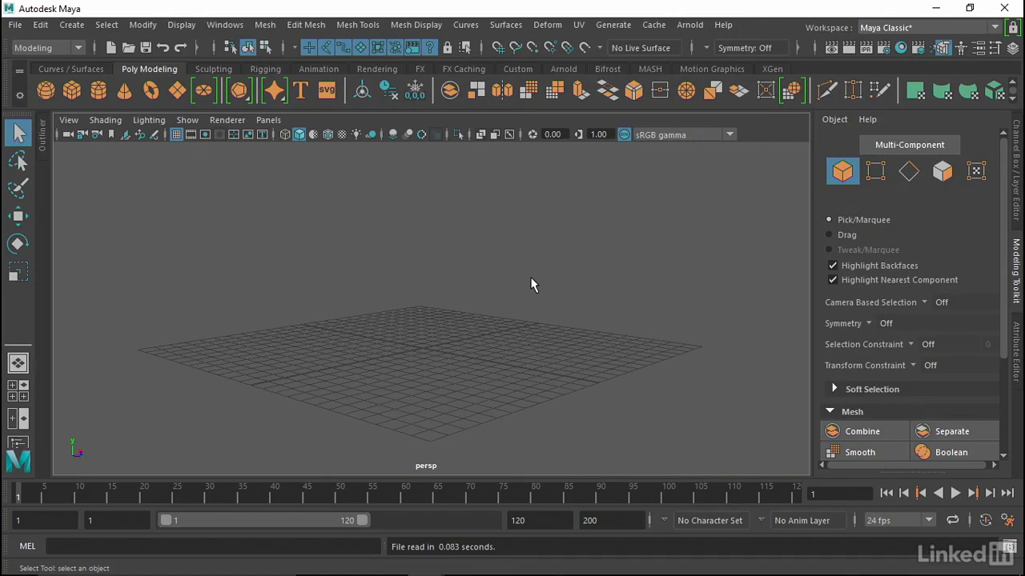
Step: Load WingbackChair.jpeg from the Chapter05 folder as an image plane and show its attributes
left_click(126, 137)
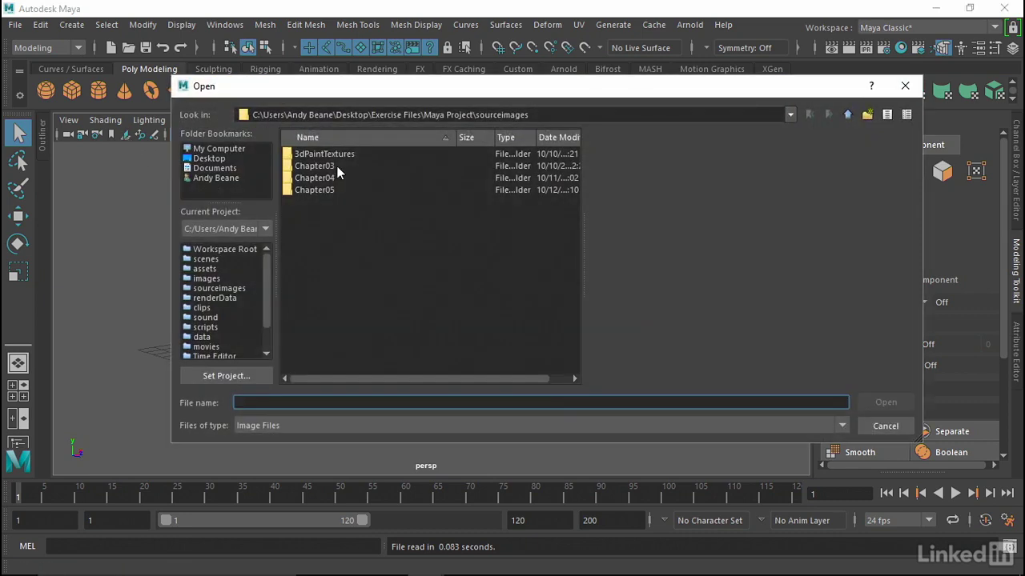
double_click(315, 190)
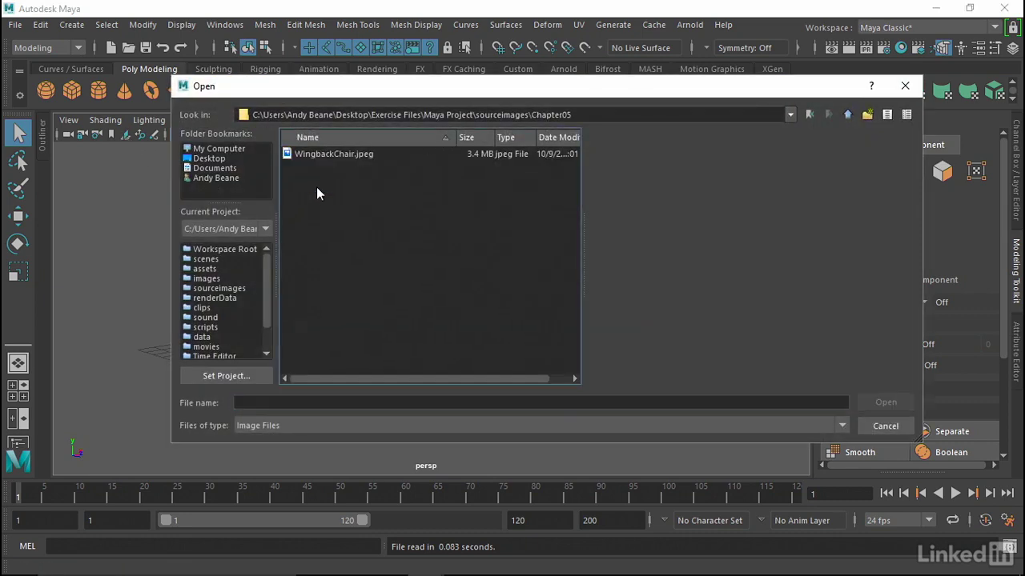
left_click(309, 156)
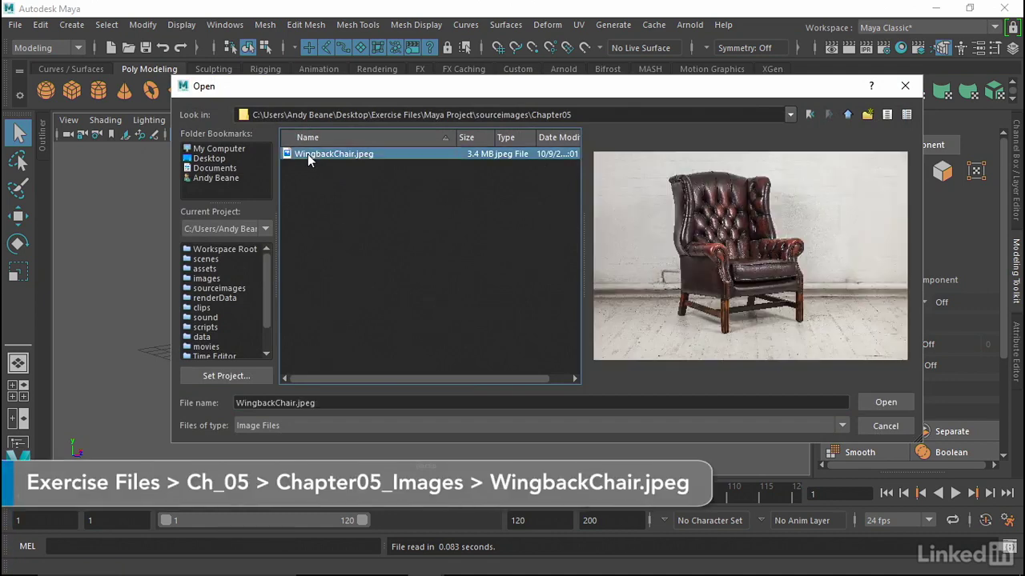
left_click(878, 402)
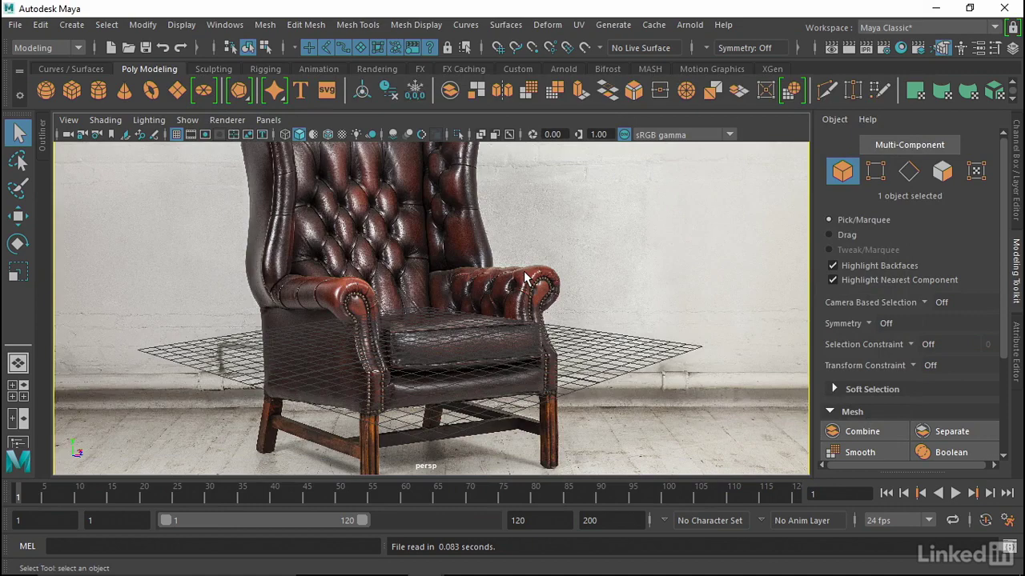
left_click(1017, 221)
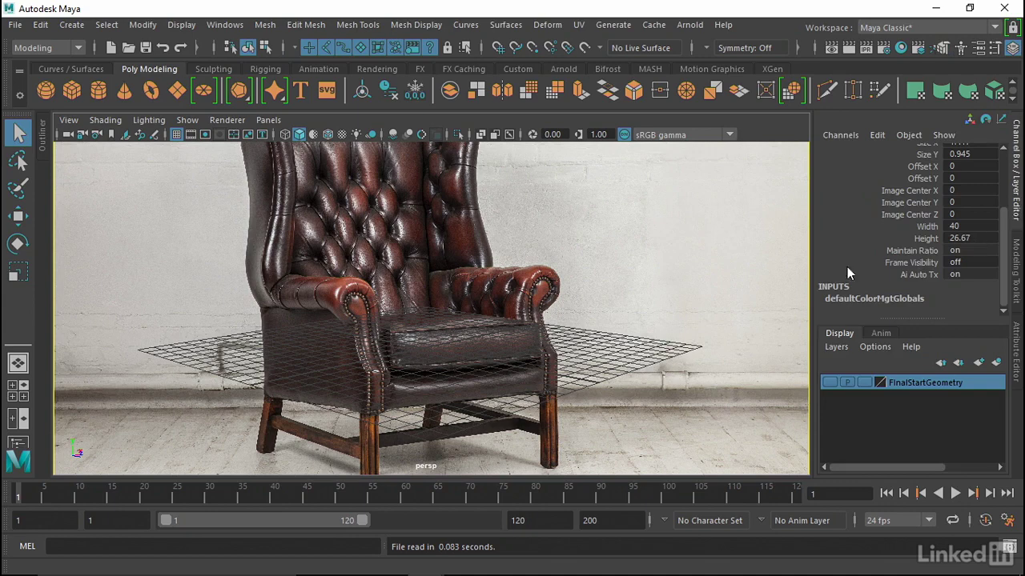
left_click(1018, 343)
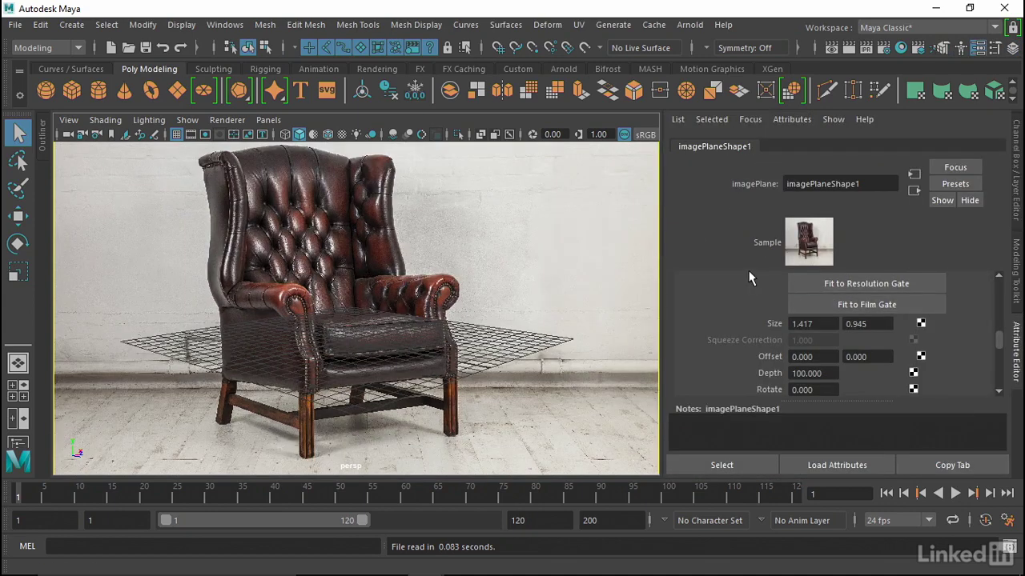
Step: Select the chair image plane and set its Depth to 1000 and Size X to 1.1
left_click_drag(166, 330, 44, 362)
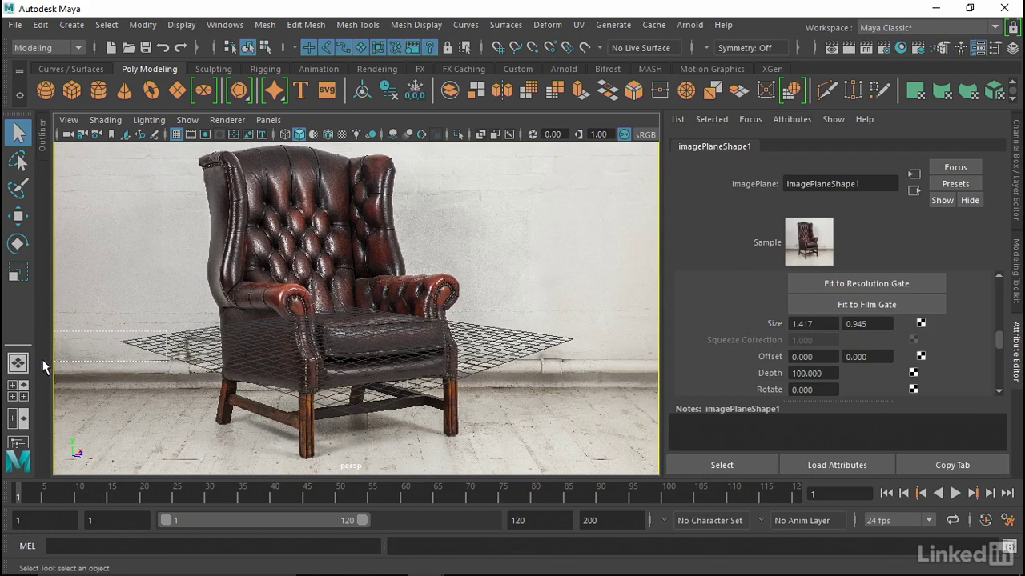
mouse_move(998, 342)
left_mouse_down()
mouse_move(993, 293)
mouse_move(1000, 344)
left_mouse_up()
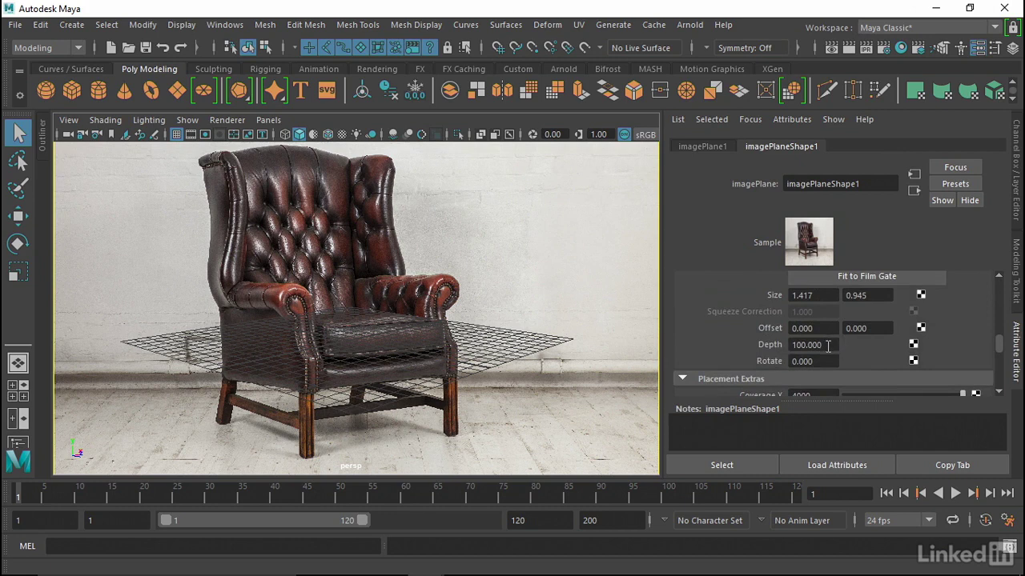
left_click_drag(828, 346, 778, 350)
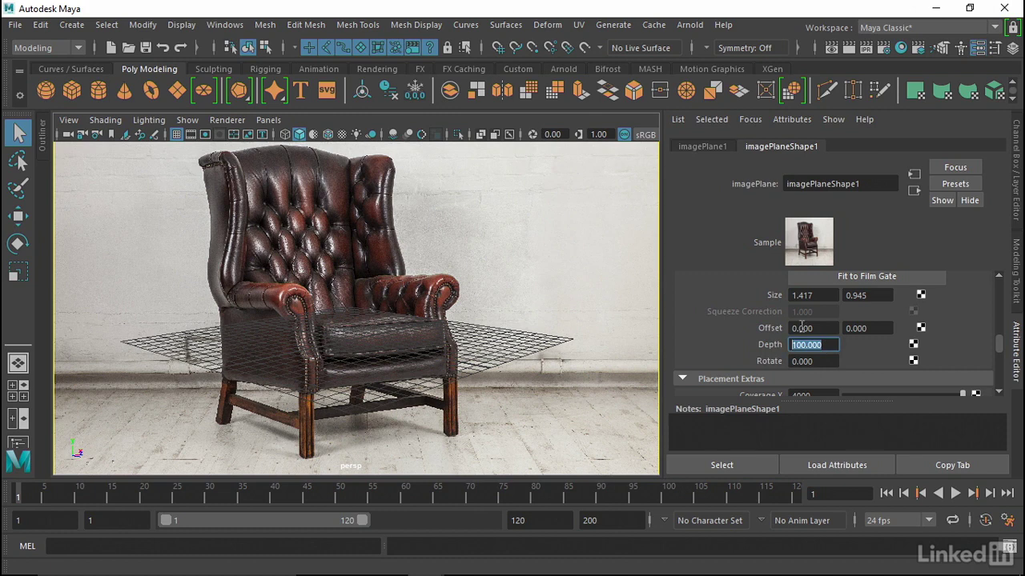
type("1000")
key("Return")
left_click(795, 296)
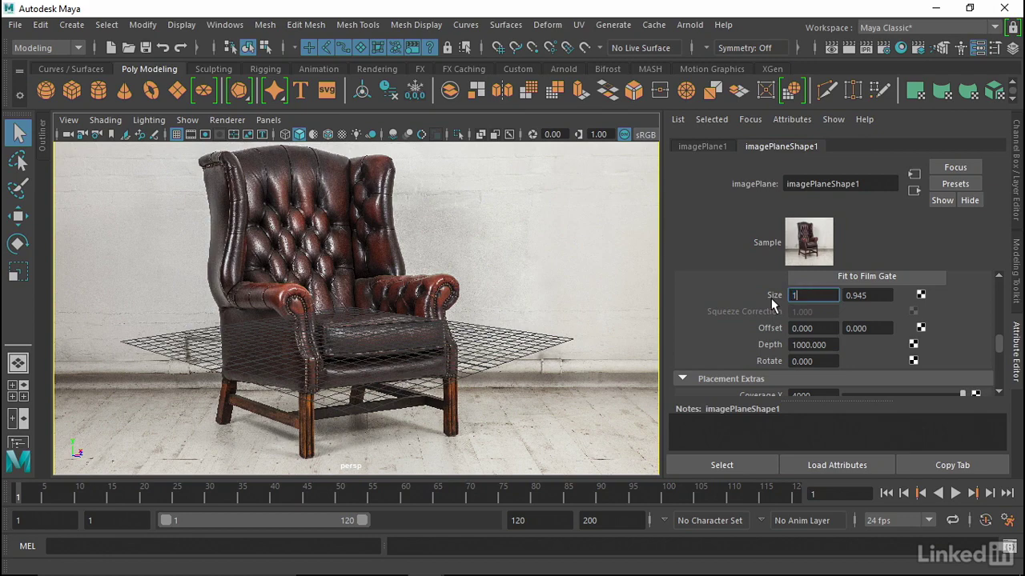
type("1.1")
key("Return")
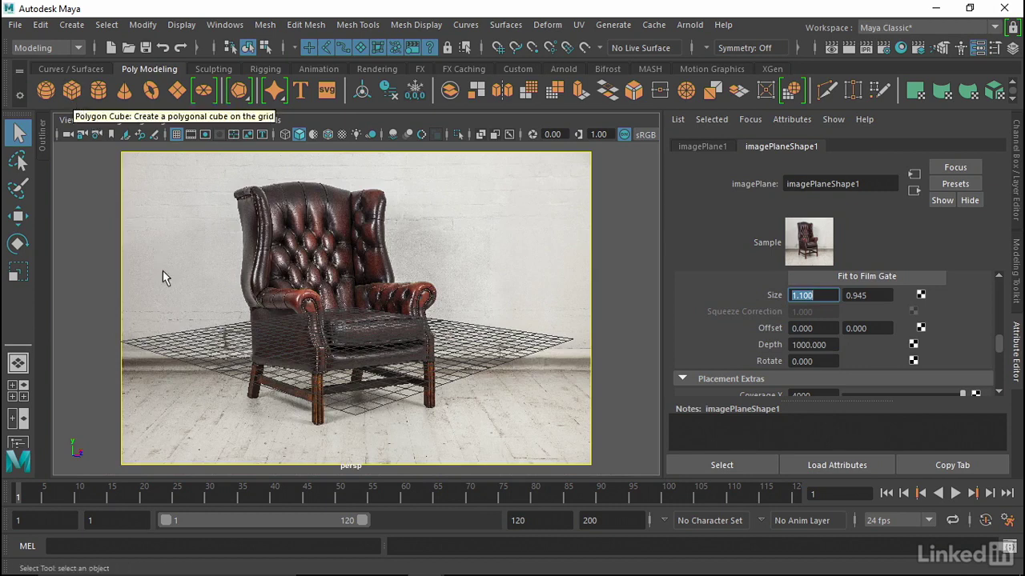
Step: Create a polygon cube with width 80, depth 88 and height 10
left_click(72, 90)
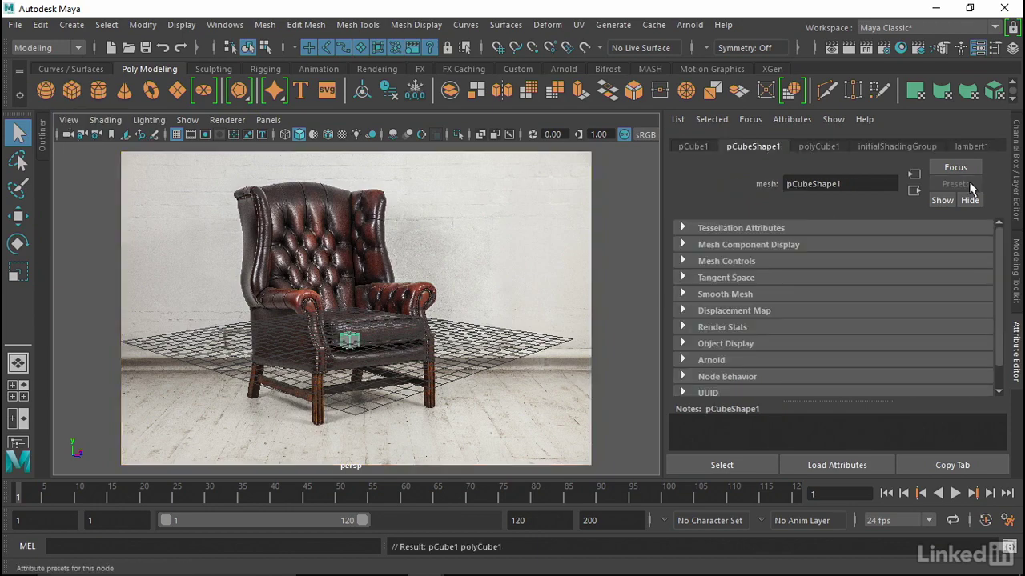
left_click(1016, 208)
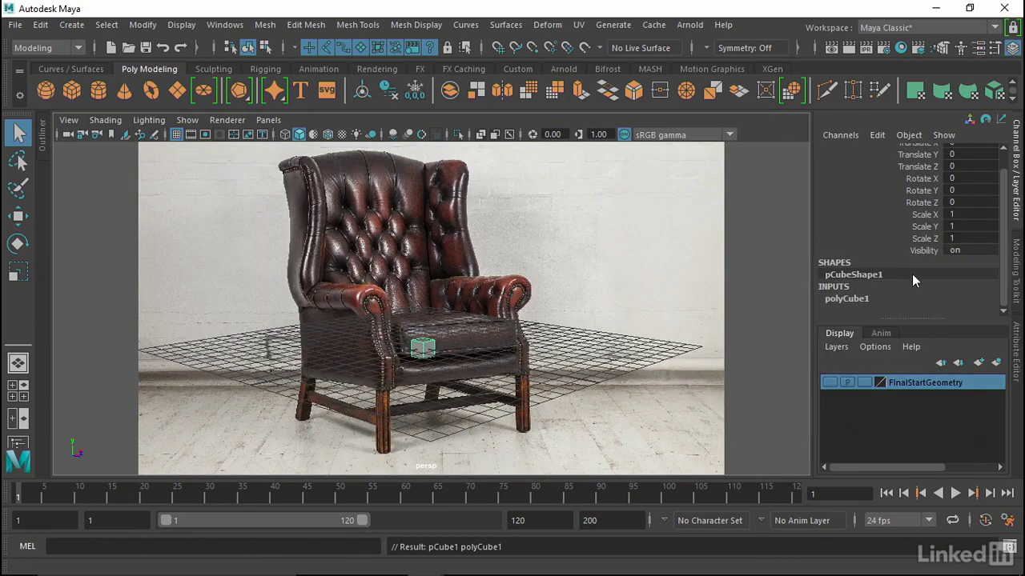
left_click(856, 299)
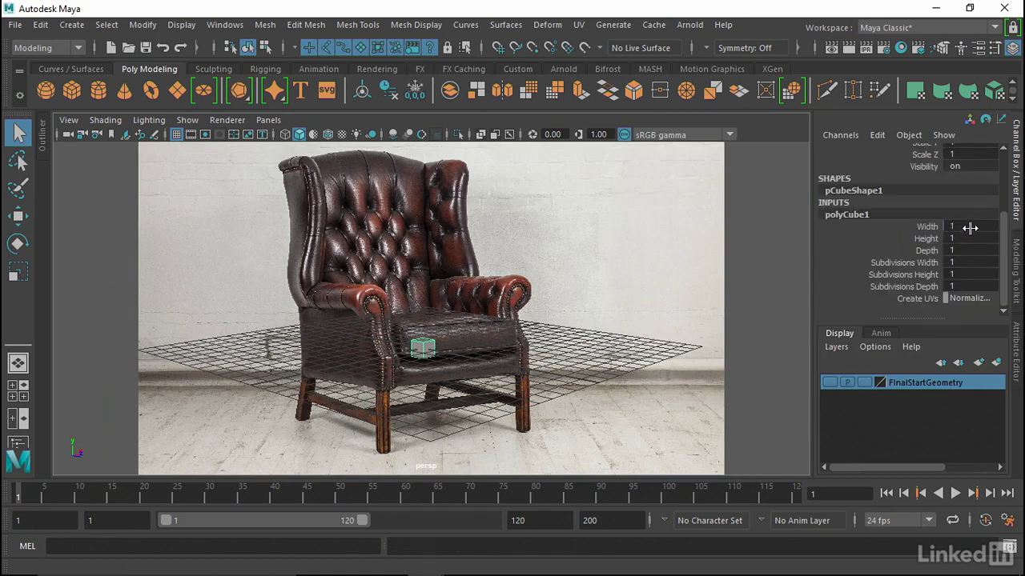
left_click(967, 227)
type("80")
key("Return")
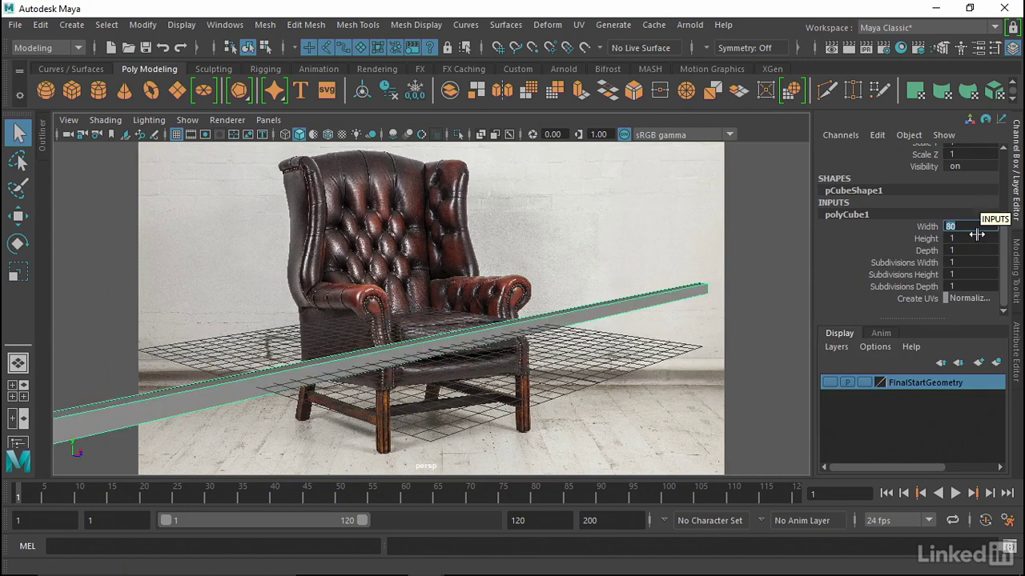
left_click(971, 250)
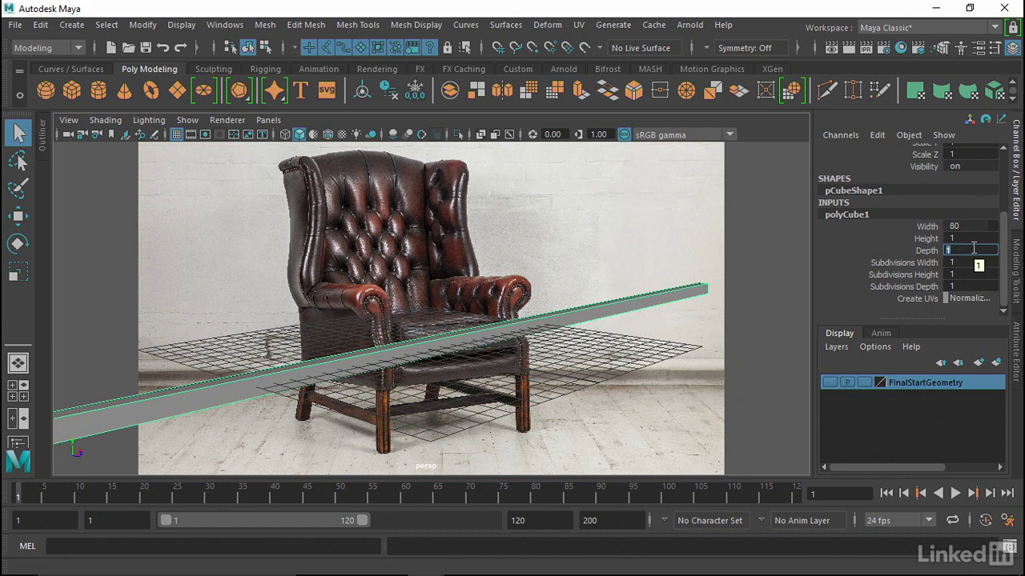
type("88")
key("Return")
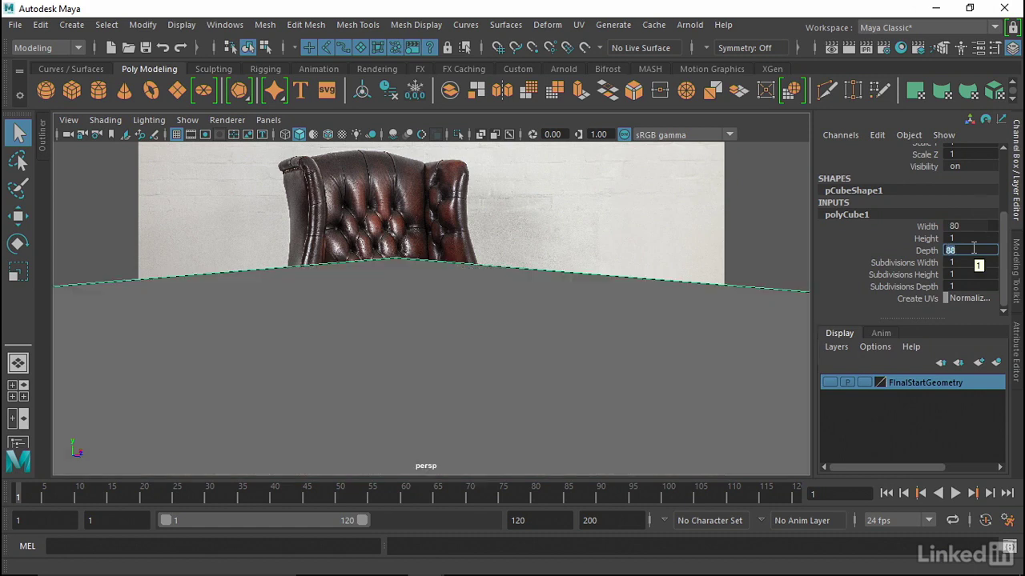
left_click(966, 238)
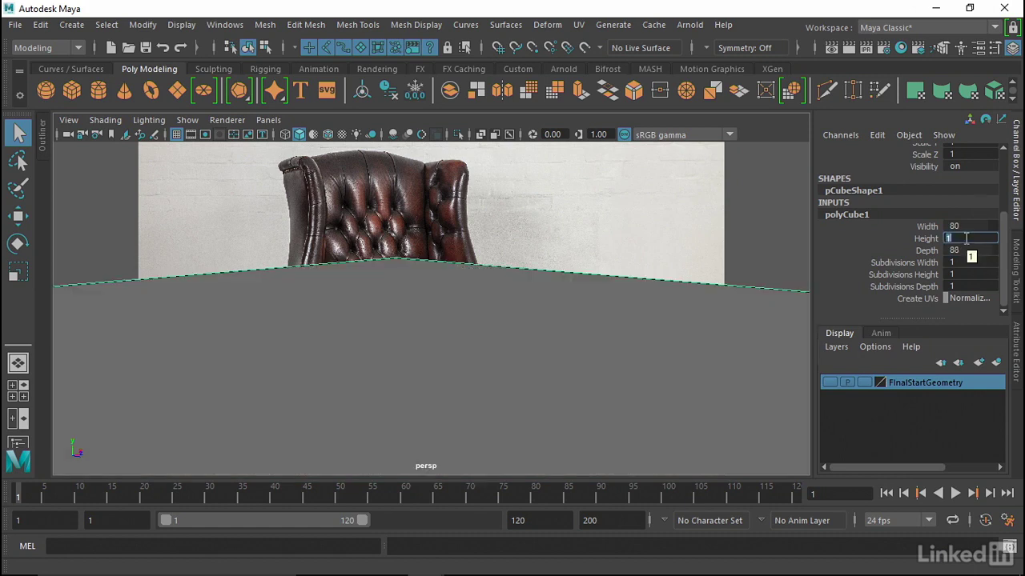
type("10")
key("Return")
key("Return")
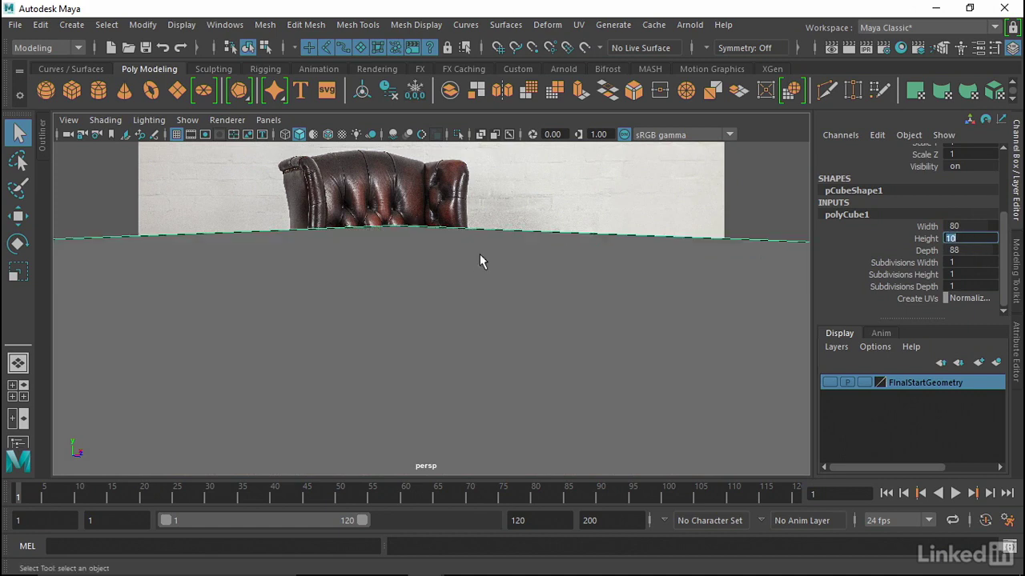
right_click_drag(502, 319, 164, 318, "alt")
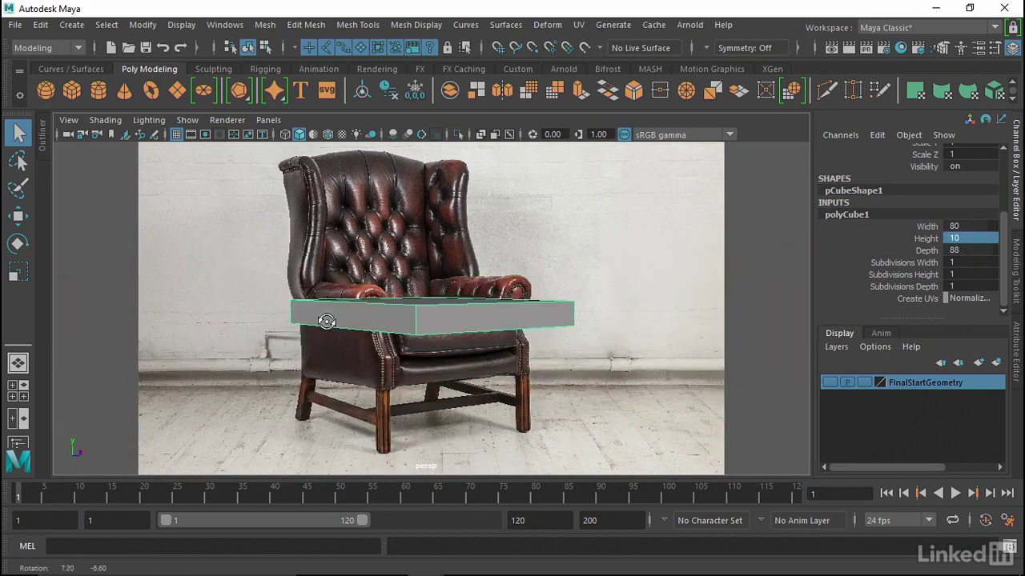
mouse_move(290, 331)
left_mouse_down("alt")
mouse_move(378, 354)
mouse_move(373, 366)
mouse_move(439, 366)
mouse_move(370, 366)
mouse_move(350, 348)
mouse_move(361, 359)
left_mouse_up("alt")
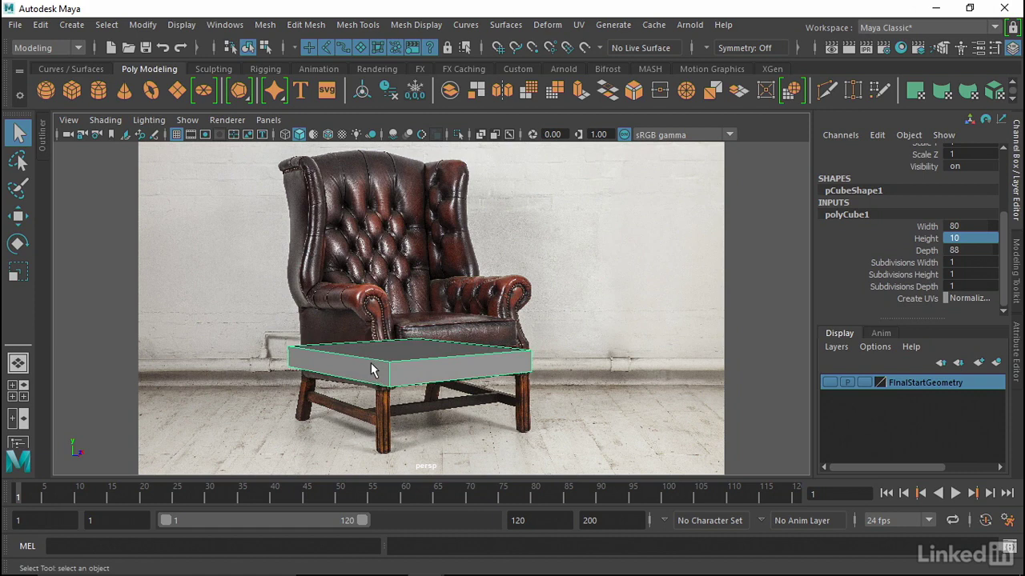
Step: Raise the base block's top face slightly with the Move tool
left_click_drag(375, 366, 388, 378, "alt")
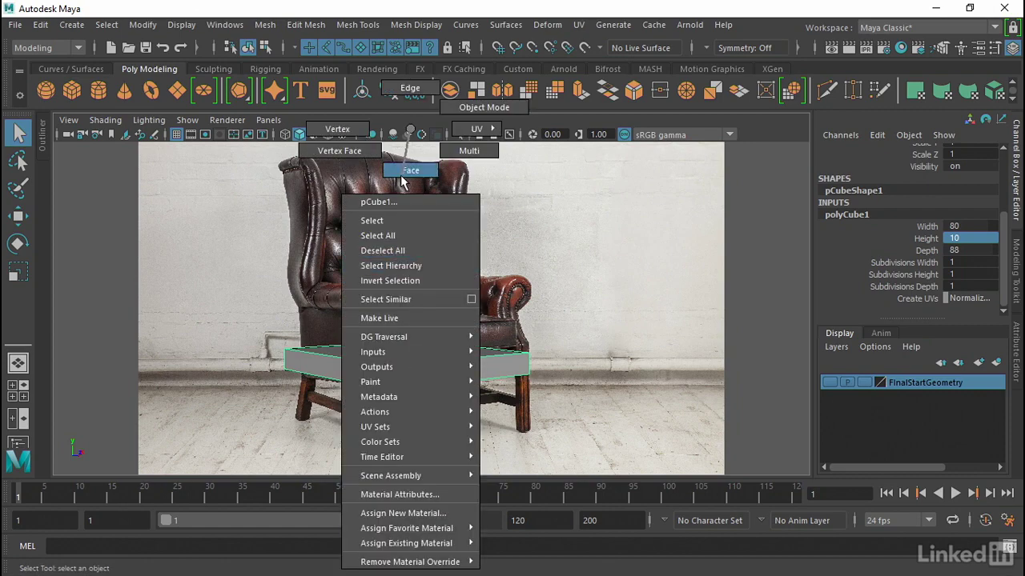
right_click_drag(410, 352, 411, 167)
left_click(425, 342)
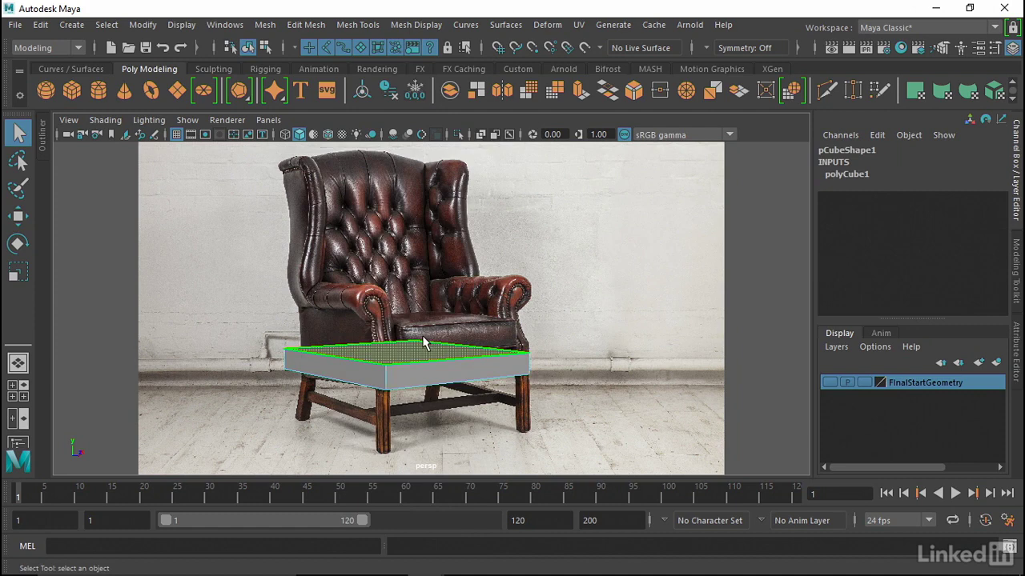
key("w")
left_click_drag(394, 329, 406, 322)
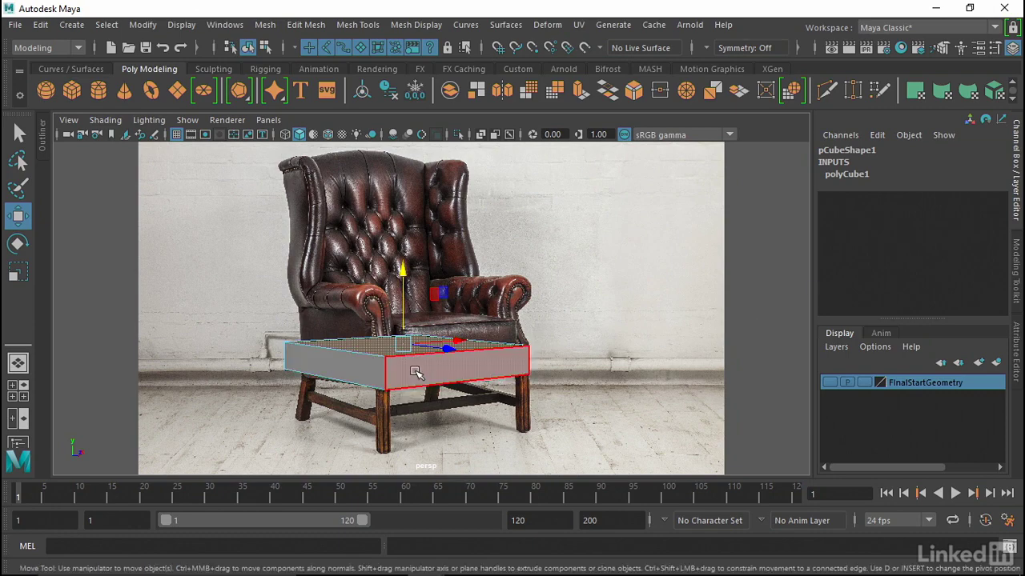
Step: Select the loop of four faces around the block, with the Modeling Toolkit shown
left_click(1014, 290)
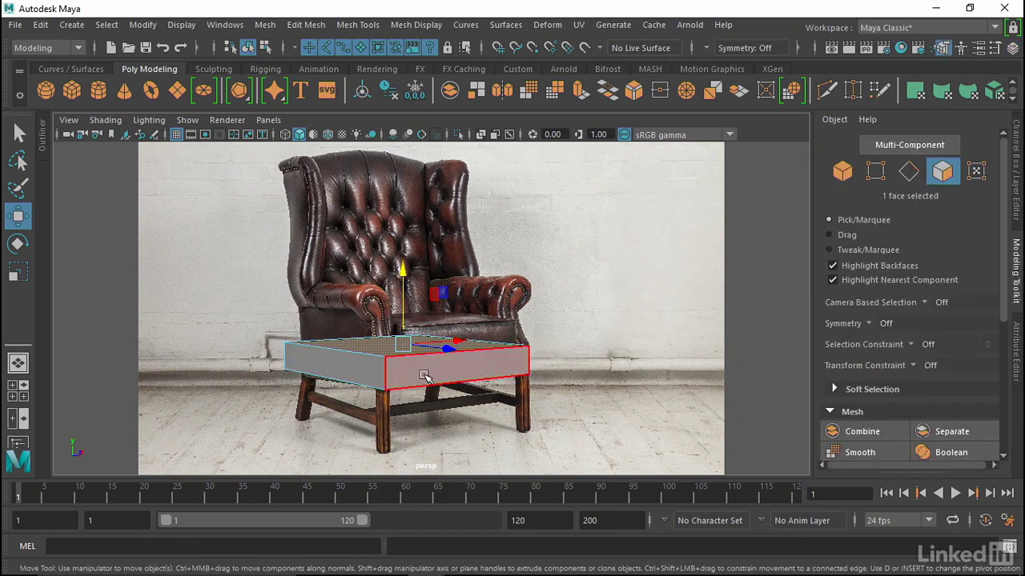
right_click(377, 364)
key("Escape")
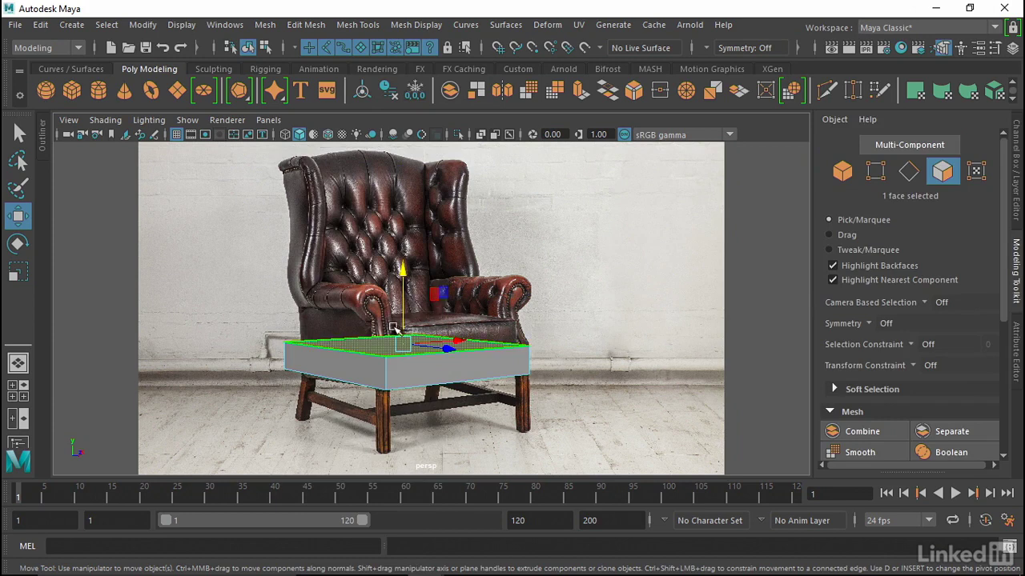
double_click(406, 405)
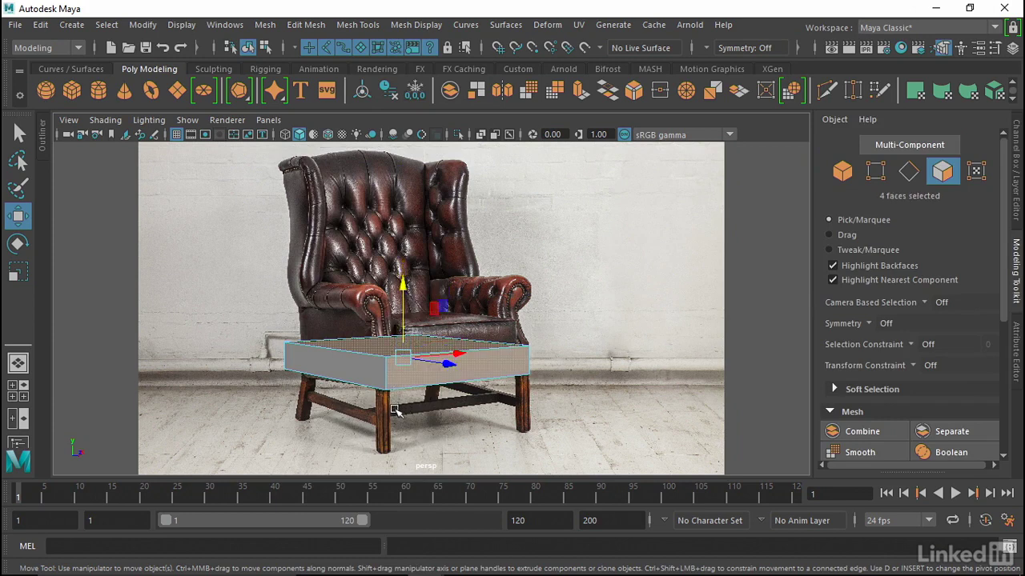
mouse_move(452, 340)
left_mouse_down("alt")
mouse_move(565, 319)
mouse_move(390, 328)
left_mouse_up("alt")
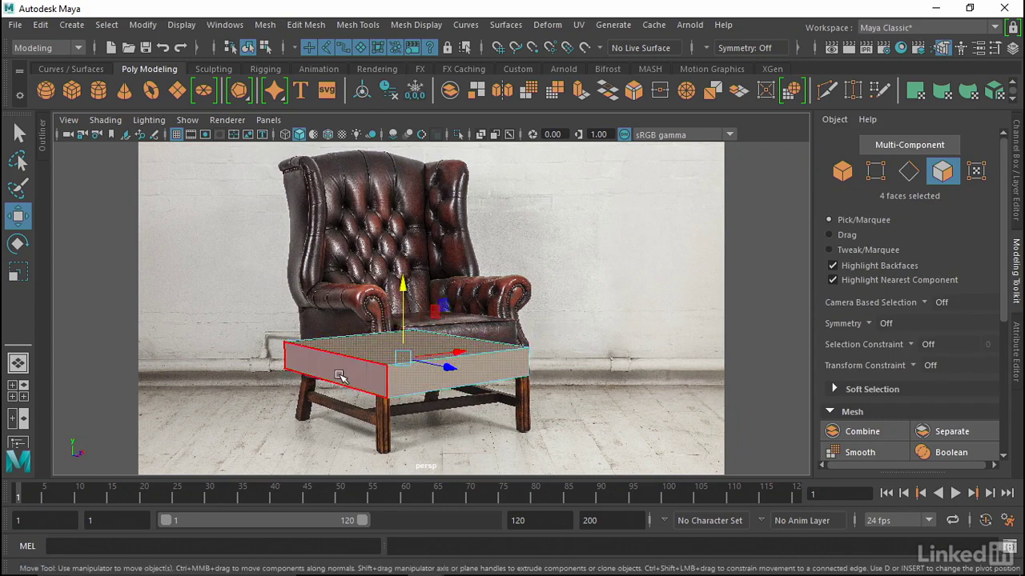
scroll(912, 345, "down", 5)
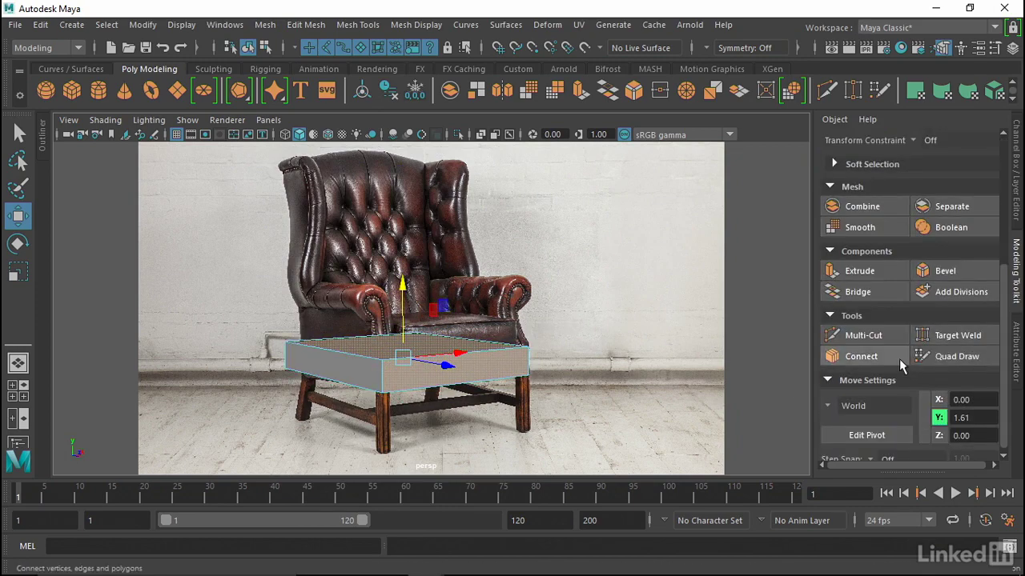
Step: Connect the selected edges with 2 segments pinched toward the ends at 1.11
left_click(852, 358)
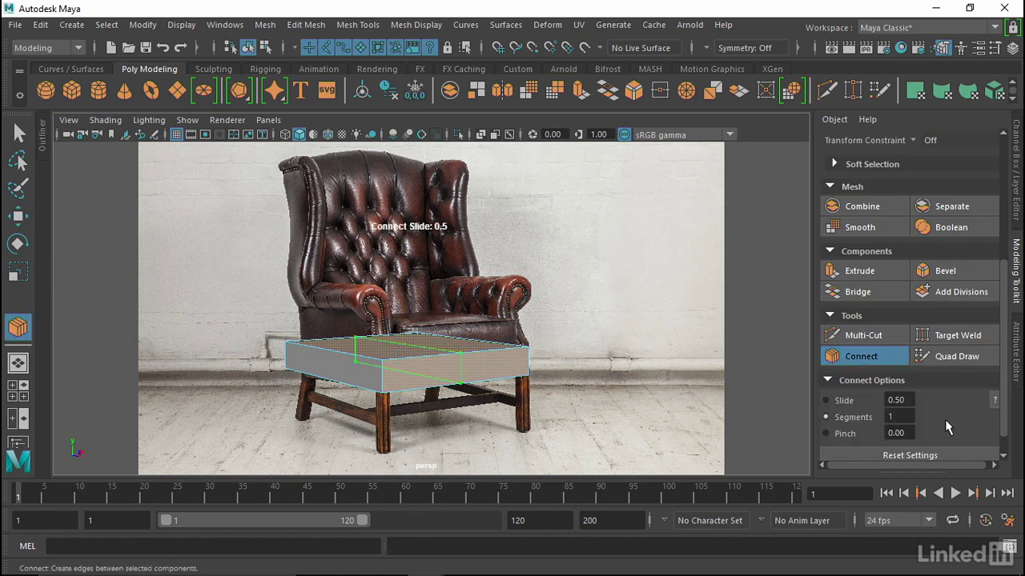
middle_click_drag(583, 366, 496, 376)
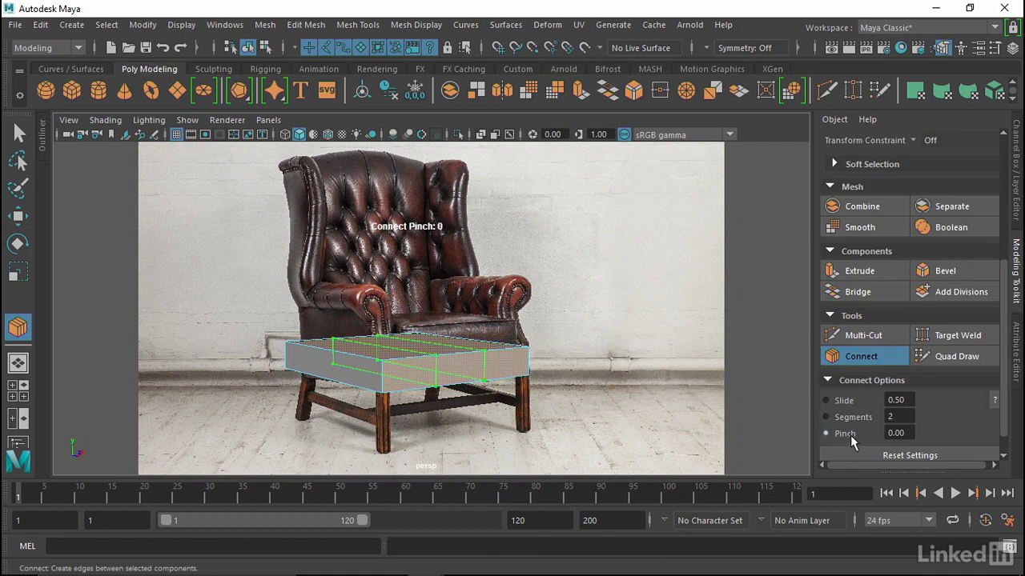
middle_click_drag(575, 390, 720, 372, "shift")
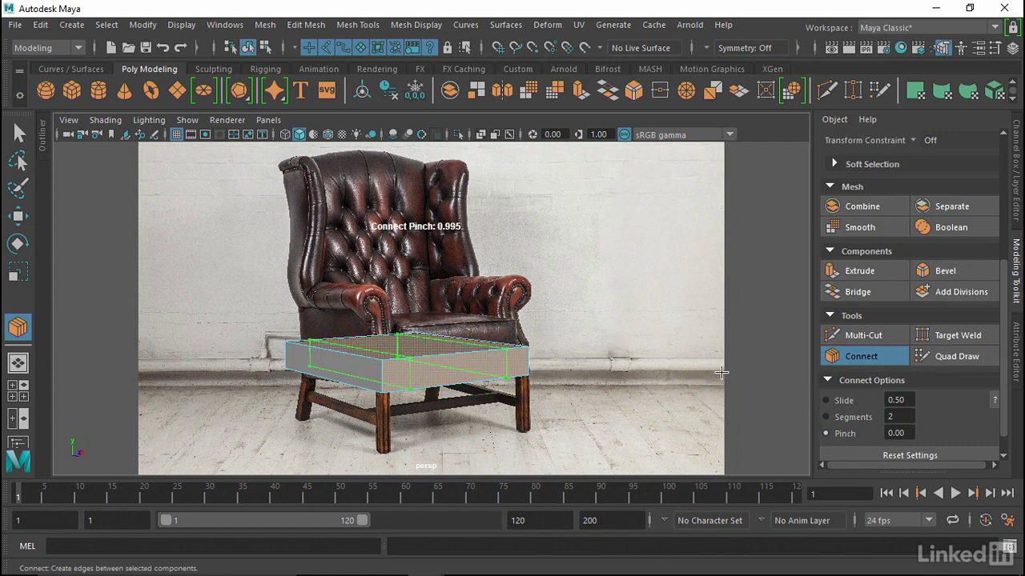
middle_click_drag(587, 323, 544, 326, "shift")
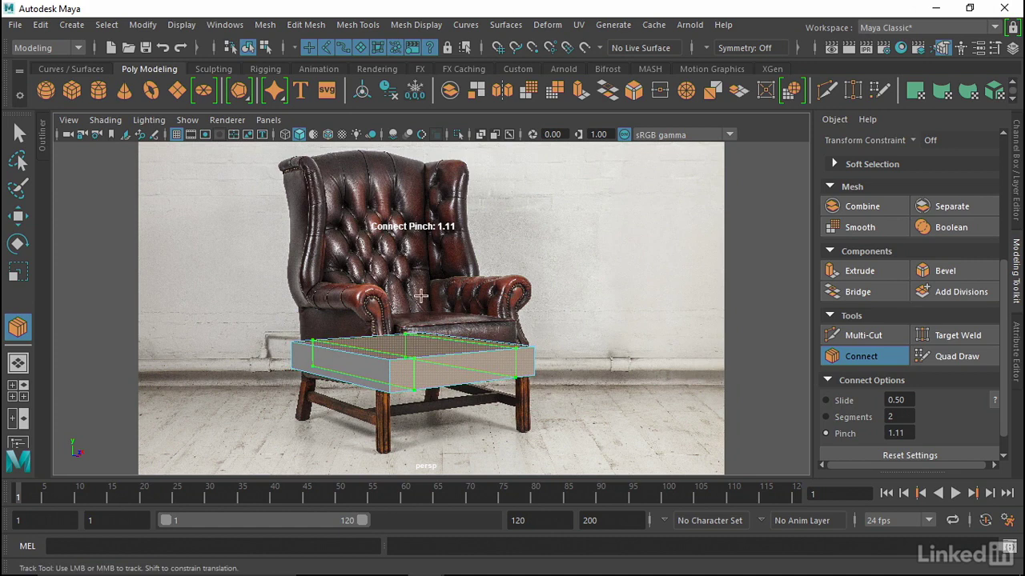
key("w")
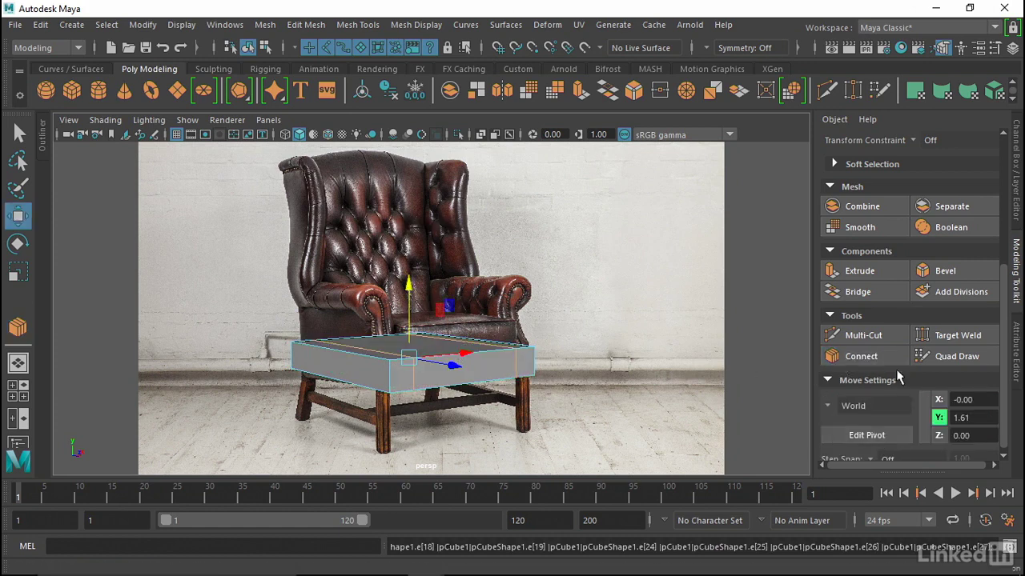
Step: Cut another edge loop around the box with Multi-Cut
left_click(861, 335)
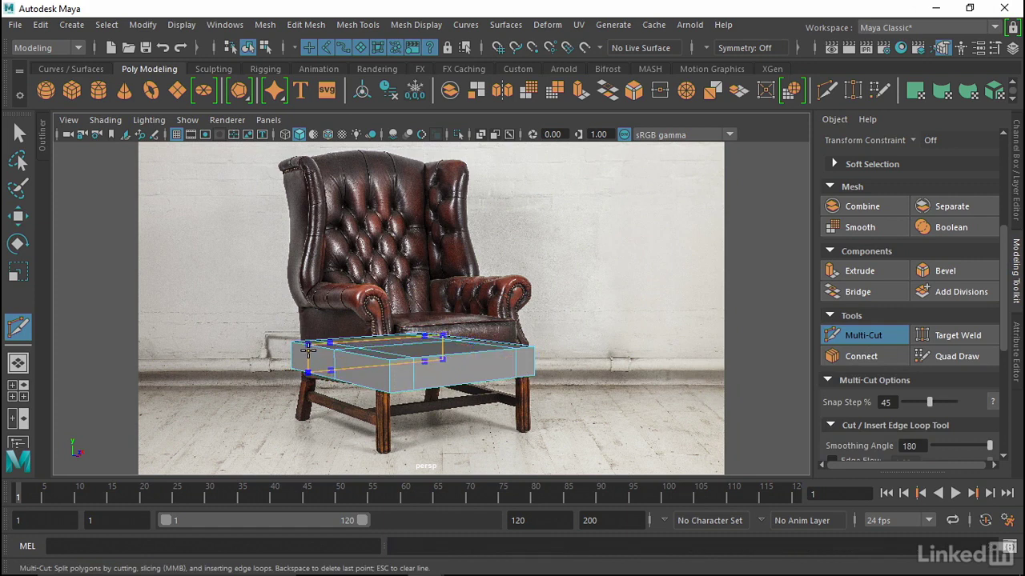
left_click(310, 350, "ctrl")
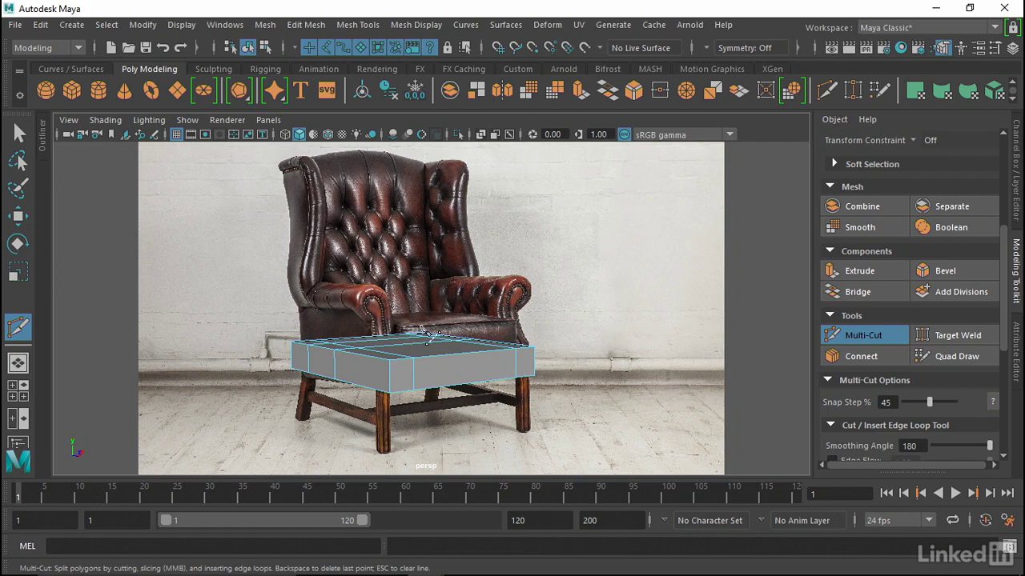
key("space")
left_click_drag(427, 330, 480, 344, "alt")
right_click_drag(480, 344, 526, 354, "alt")
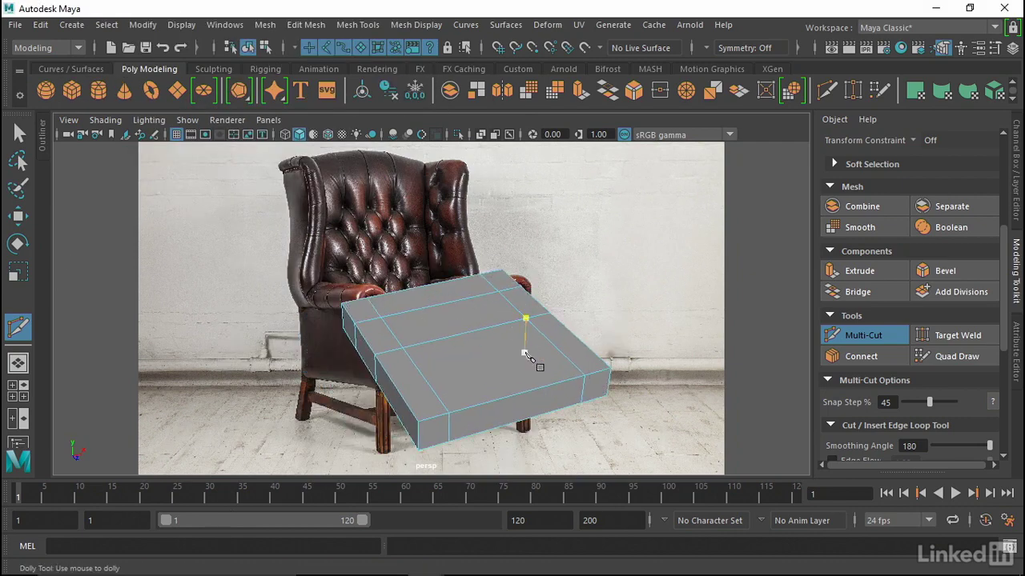
key("w")
scroll(904, 192, "up", 3)
scroll(908, 204, "up", 1)
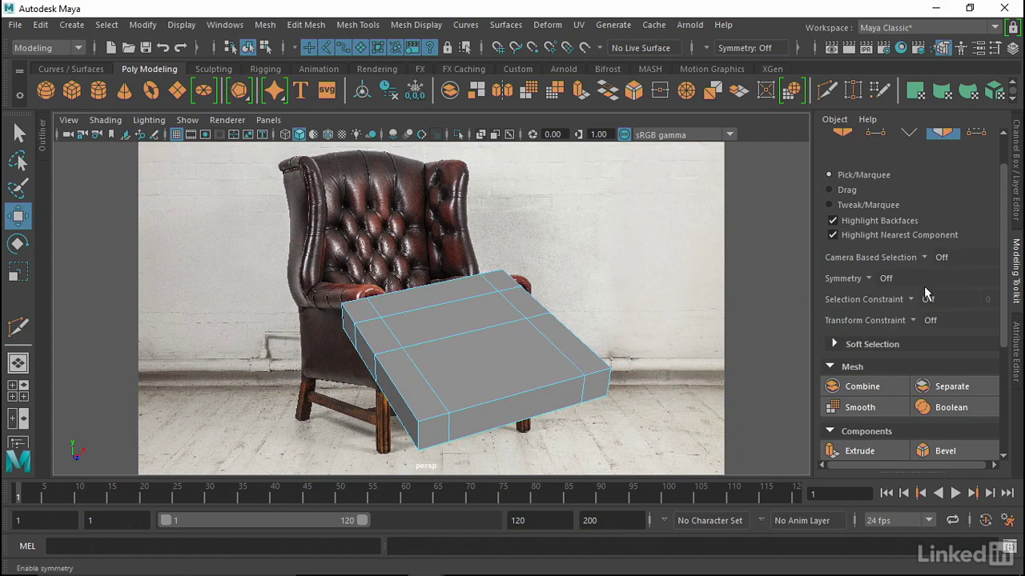
Step: Turn on Object X symmetry and select the box's front and back top faces
left_click(874, 282)
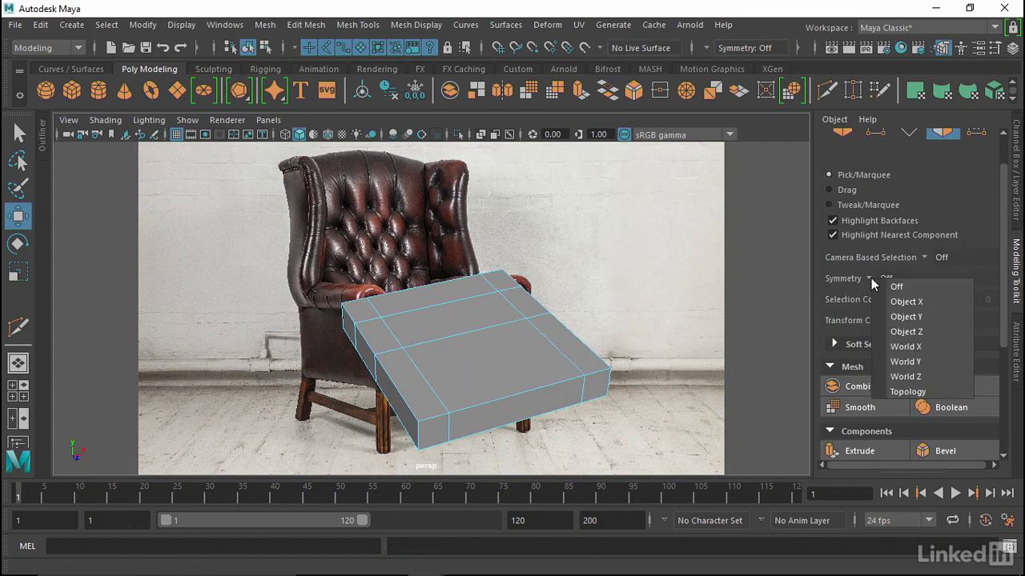
left_click(920, 300)
mouse_move(493, 272)
left_mouse_down("alt")
mouse_move(431, 362)
mouse_move(449, 353)
left_mouse_up("alt")
left_click(434, 357)
left_click(357, 320, "shift")
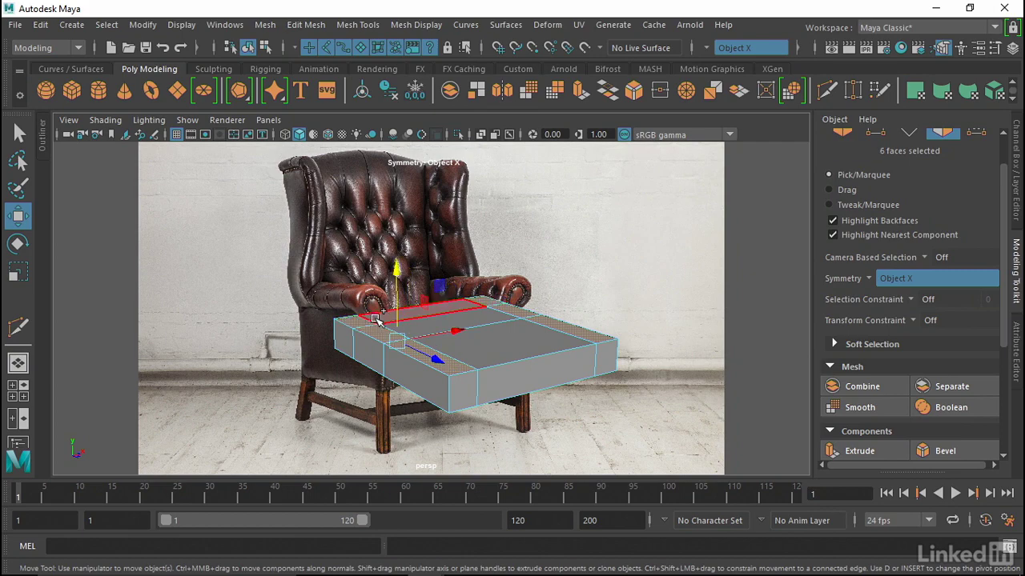
left_click(384, 302, "shift")
left_click_drag(385, 303, 432, 297, "alt")
Step: Extrude the selected top faces upward into raised arm walls
mouse_move(458, 264)
left_mouse_down("alt")
mouse_move(364, 296)
mouse_move(377, 282)
left_mouse_up("alt")
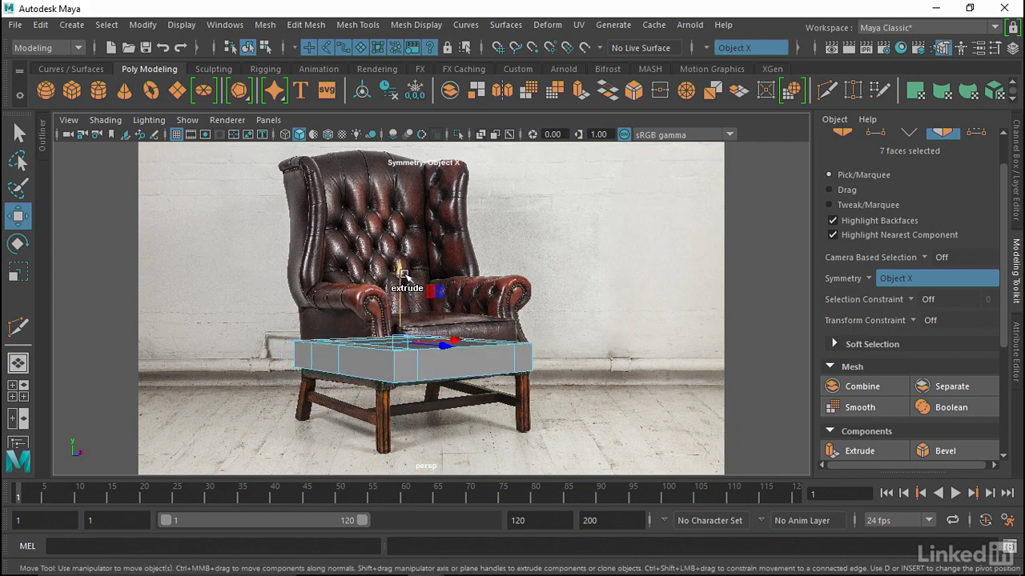
left_click_drag(404, 272, 402, 223)
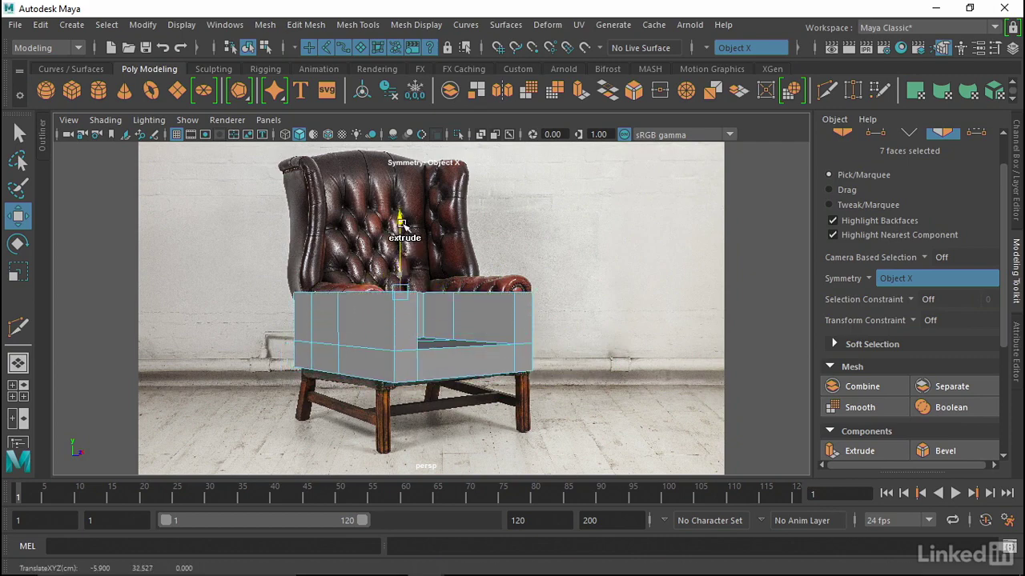
mouse_move(382, 244)
left_mouse_down("alt")
mouse_move(518, 289)
mouse_move(316, 296)
mouse_move(352, 293)
left_mouse_up("alt")
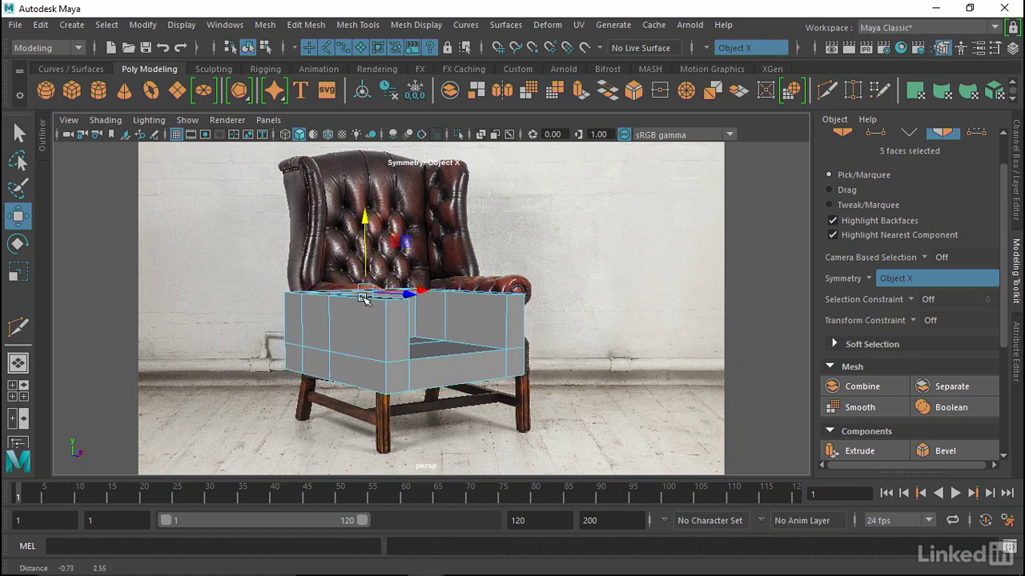
left_click_drag(352, 293, 359, 293)
Step: Extrude the back faces up into a tall chair back and return to Object mode
left_click_drag(373, 226, 347, 90, "shift")
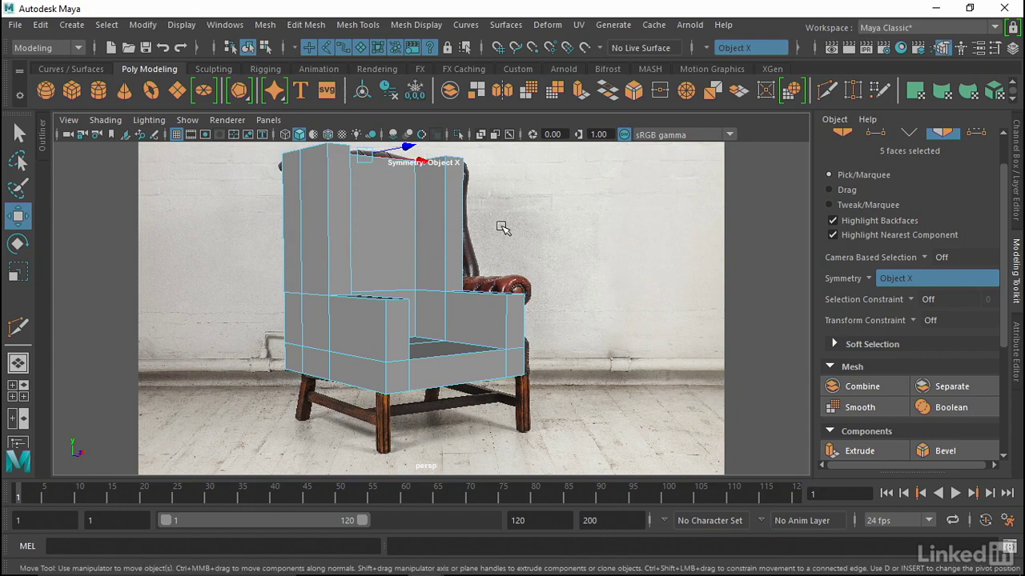
left_click_drag(500, 231, 417, 258, "alt")
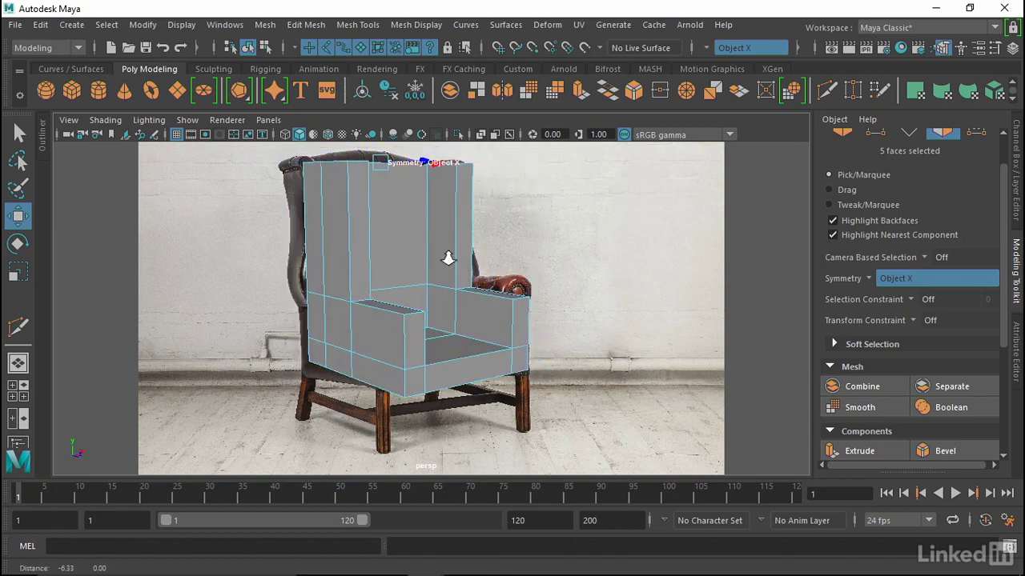
right_click_drag(400, 214, 416, 198)
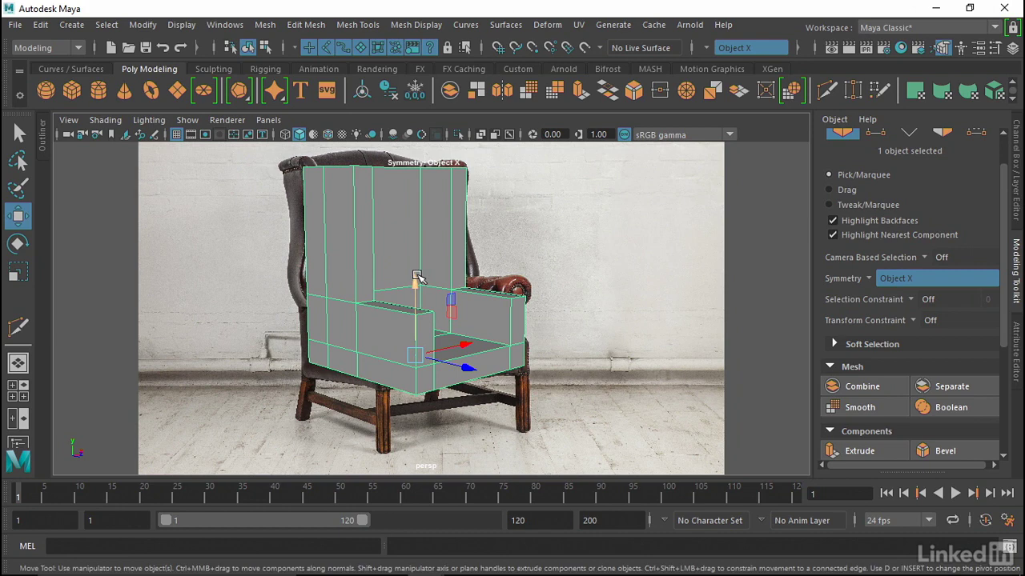
left_click(1017, 189)
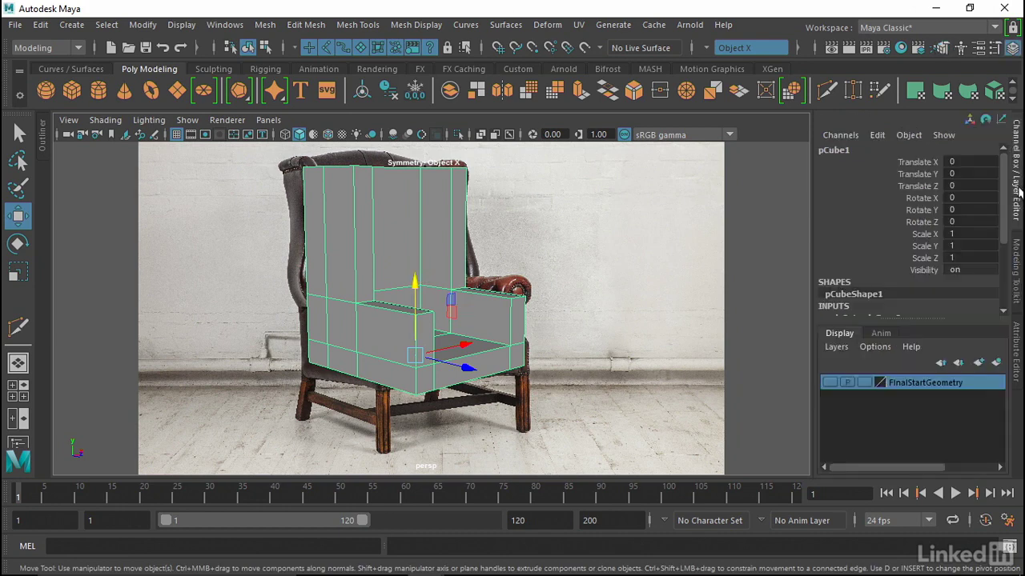
Step: Show the FinalStartGeometry layer, hide the blockout box, and inspect the finished chair
left_click(831, 383)
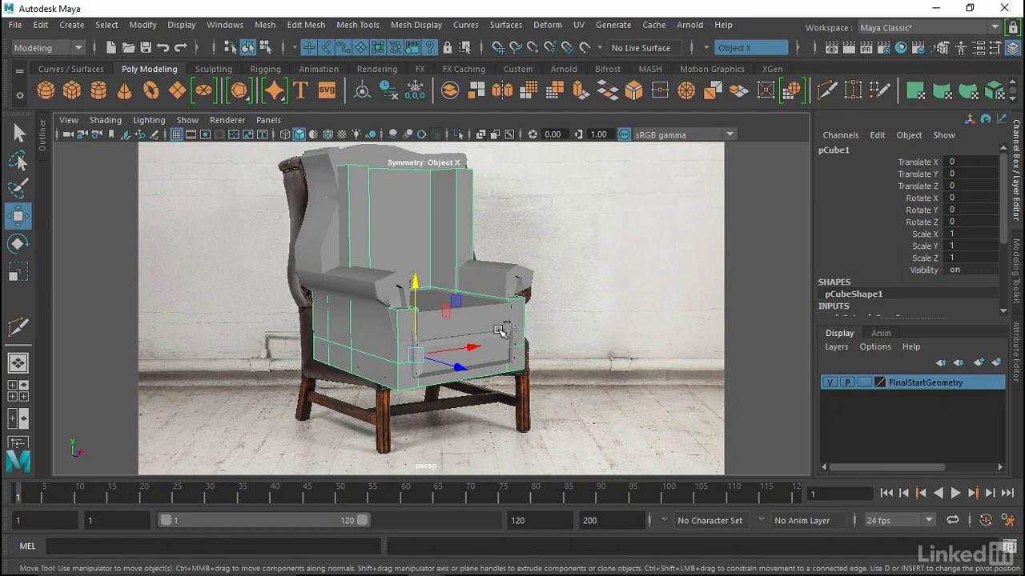
key("ctrl+h")
left_click(448, 320)
mouse_move(448, 320)
left_mouse_down("alt")
mouse_move(346, 287)
mouse_move(371, 268)
left_mouse_up("alt")
scroll(468, 251, "up", 3)
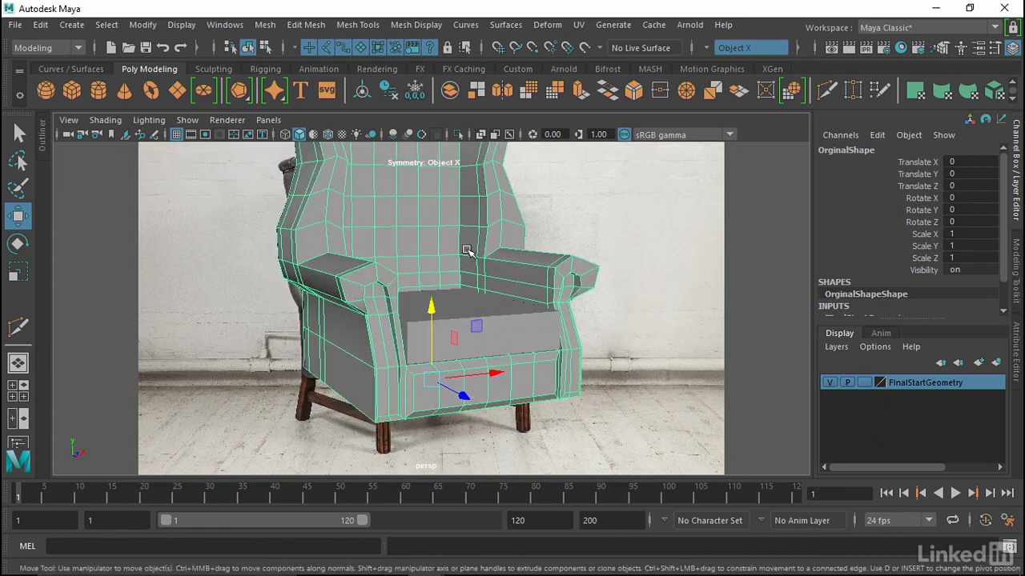
scroll(468, 251, "down", 2)
mouse_move(469, 245)
left_mouse_down("alt")
mouse_move(477, 240)
mouse_move(366, 254)
mouse_move(328, 272)
mouse_move(358, 220)
left_mouse_up("alt")
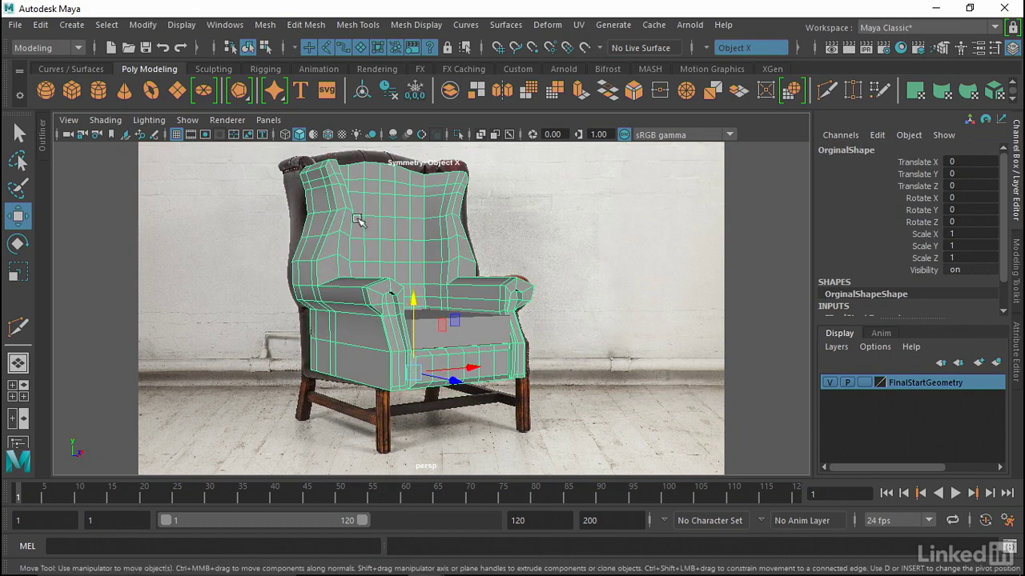
mouse_move(433, 233)
left_mouse_down("alt")
mouse_move(389, 261)
mouse_move(428, 303)
mouse_move(405, 245)
mouse_move(422, 245)
mouse_move(408, 270)
mouse_move(425, 243)
mouse_move(445, 325)
mouse_move(479, 330)
mouse_move(457, 332)
mouse_move(488, 313)
mouse_move(481, 320)
mouse_move(474, 299)
mouse_move(461, 298)
left_mouse_up("alt")
Step: Select the OrginalShape chair body and preview it smoothed with key 3
left_click(445, 325)
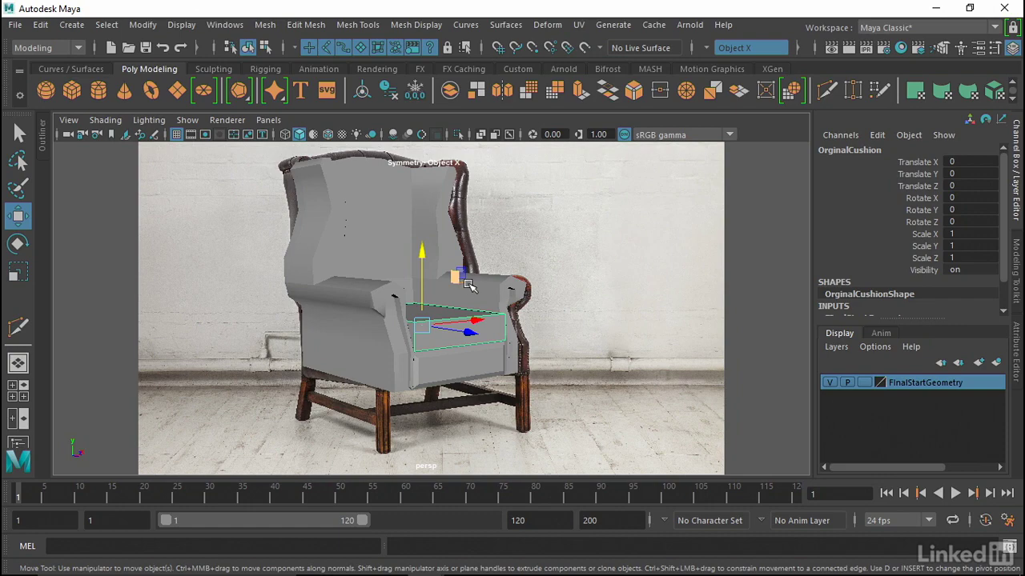
left_click(331, 218)
key("3")
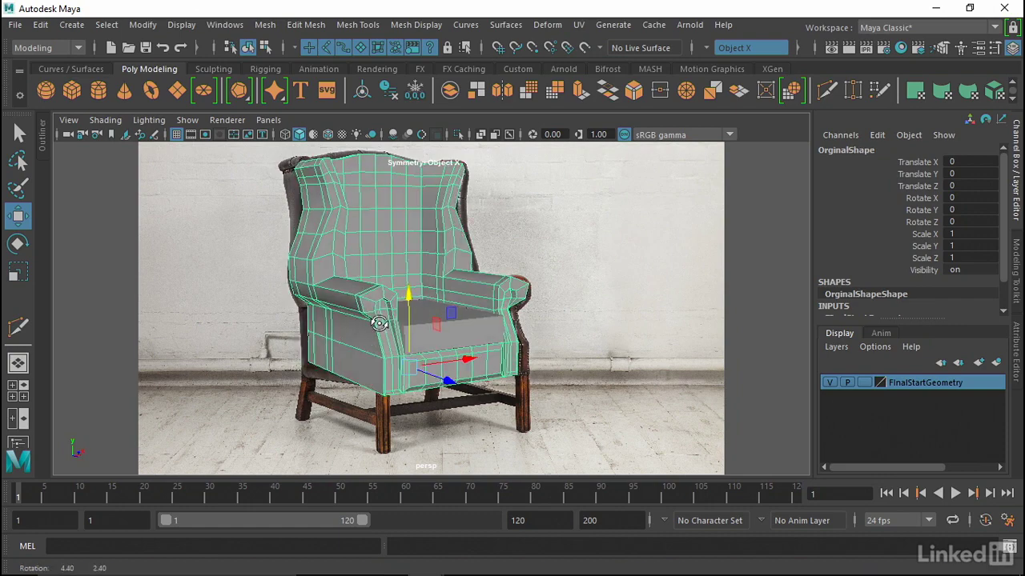
left_click_drag(404, 311, 361, 337, "alt")
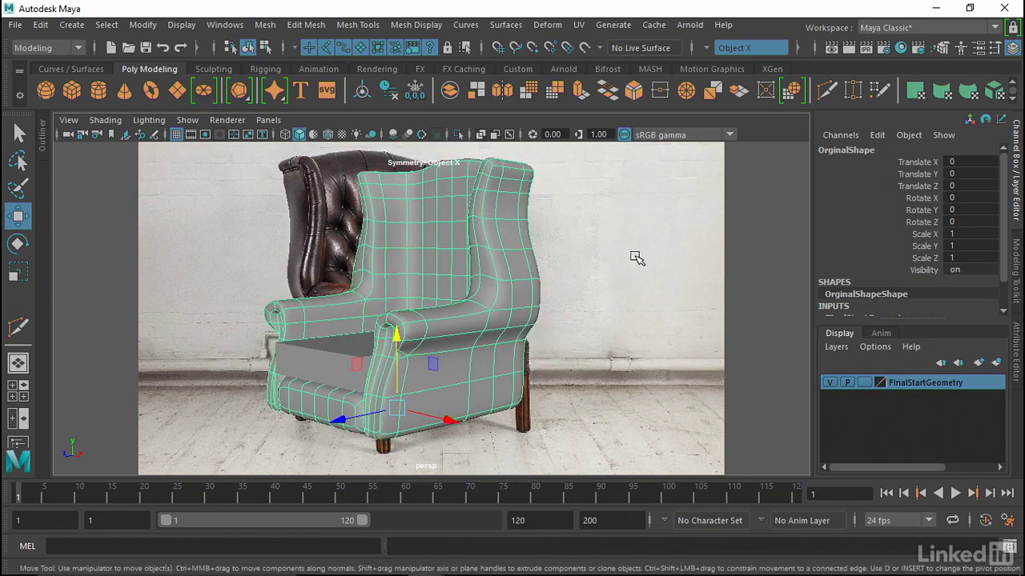
mouse_move(637, 258)
left_mouse_down("alt")
mouse_move(498, 303)
mouse_move(491, 286)
mouse_move(453, 274)
left_mouse_up("alt")
middle_click_drag(453, 273, 509, 272, "alt")
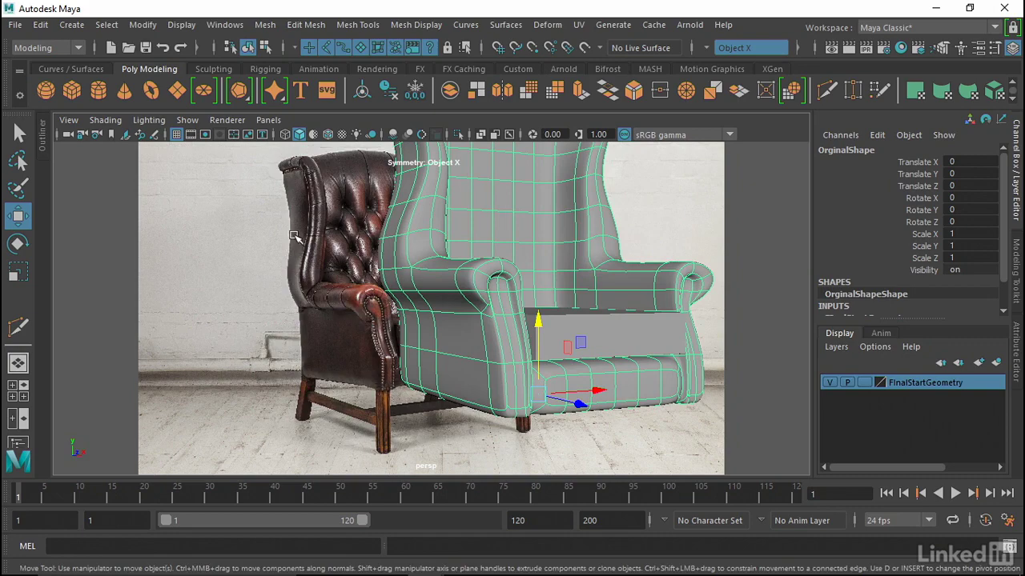
mouse_move(305, 205)
left_mouse_down("alt")
mouse_move(398, 216)
mouse_move(377, 235)
left_mouse_up("alt")
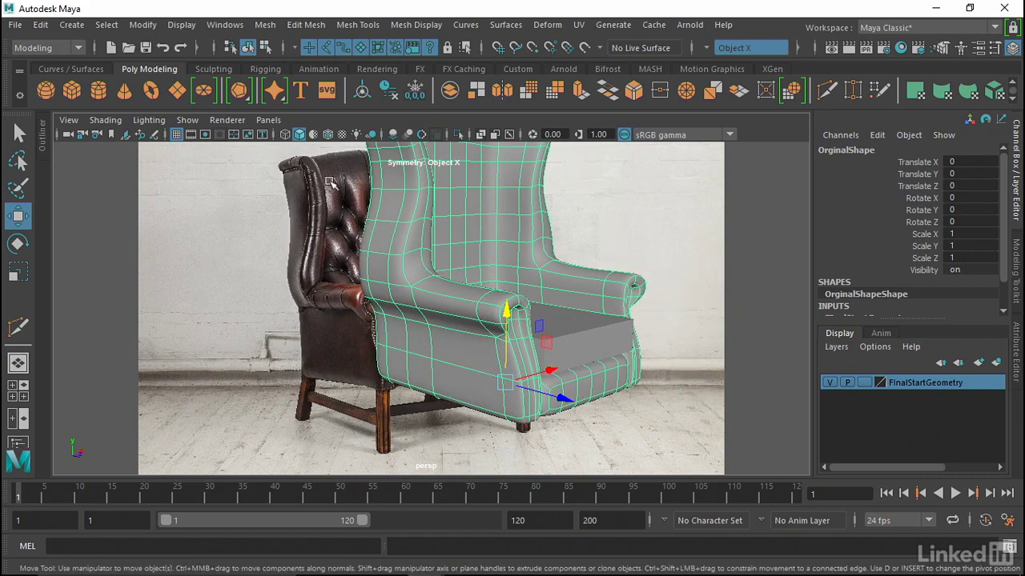
mouse_move(328, 182)
left_mouse_down("alt")
mouse_move(304, 275)
mouse_move(328, 275)
left_mouse_up("alt")
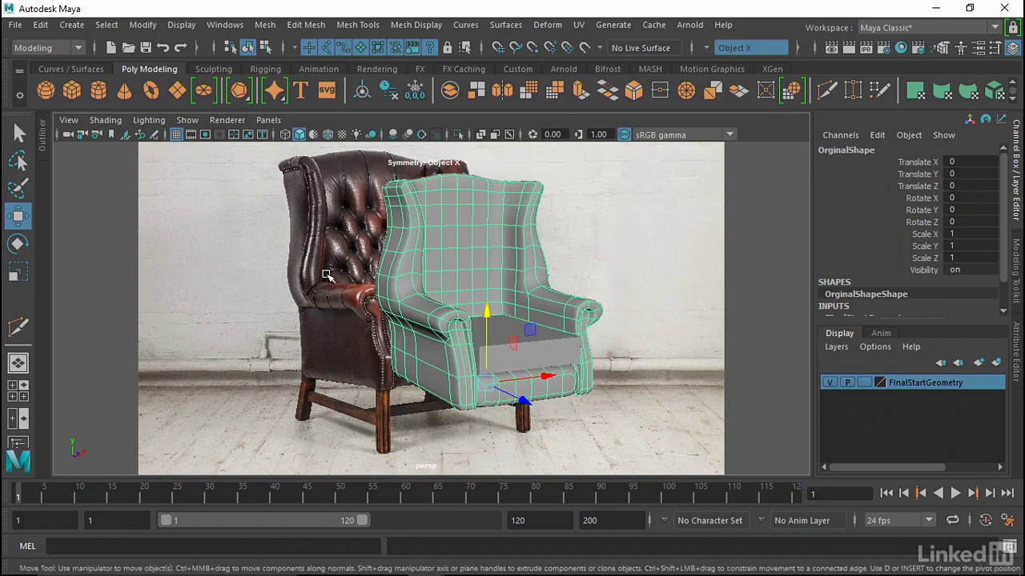
left_click_drag(394, 285, 404, 264, "alt")
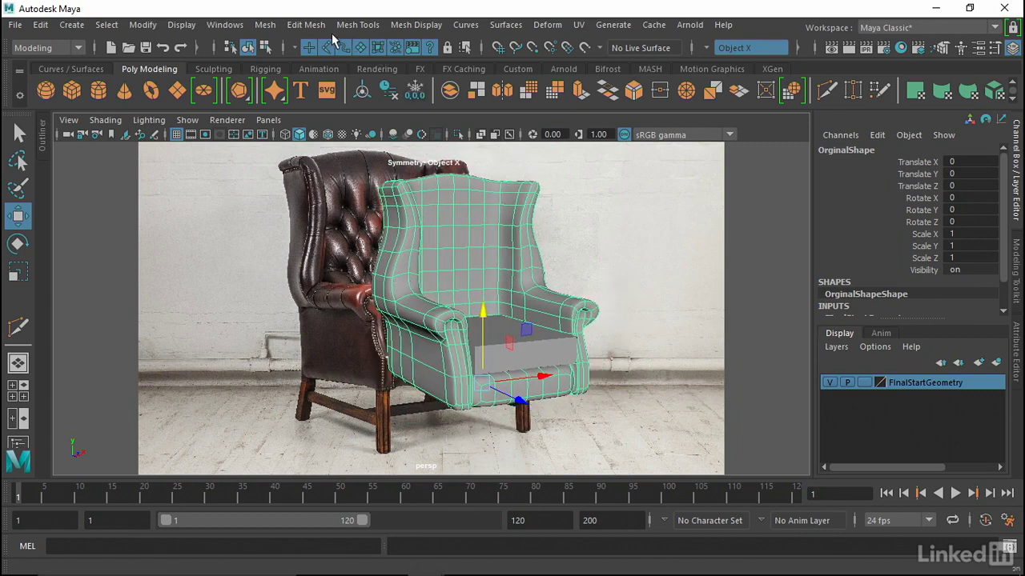
Step: Tear off the Mesh Tools menu into a floating window and zoom in on the chair
left_click(357, 29)
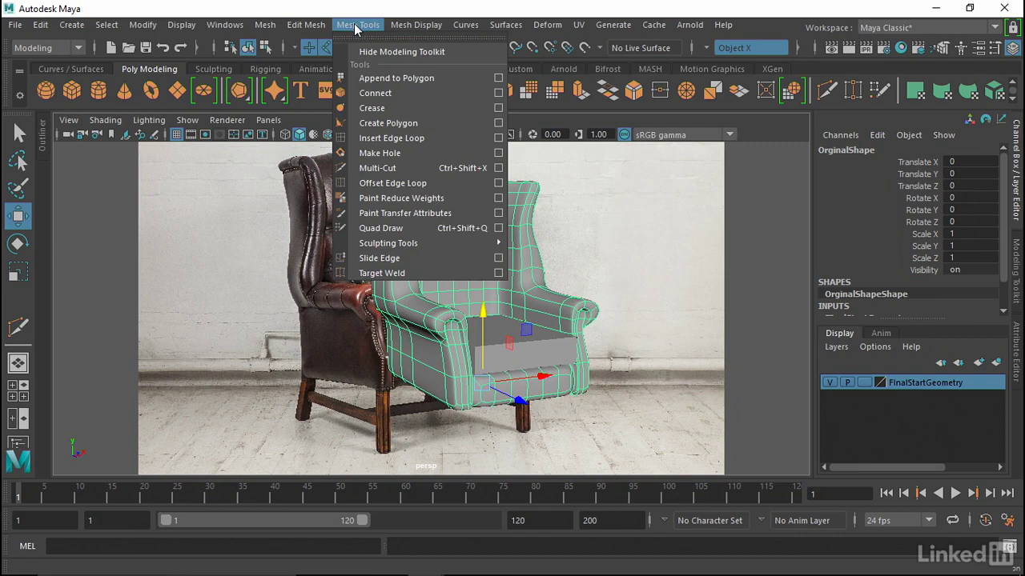
left_click(368, 37)
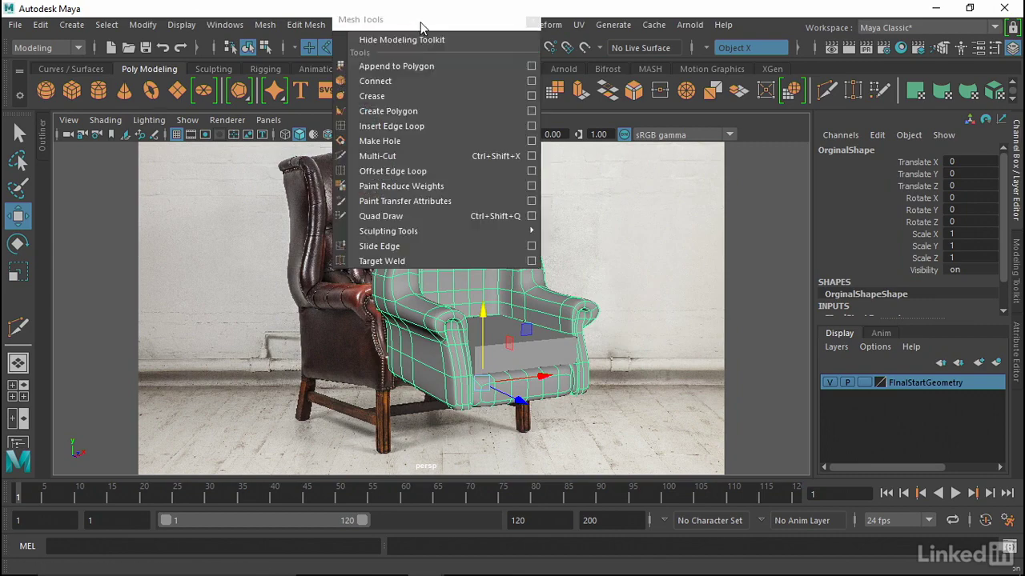
left_click_drag(421, 27, 179, 140)
middle_click_drag(449, 258, 444, 241, "alt")
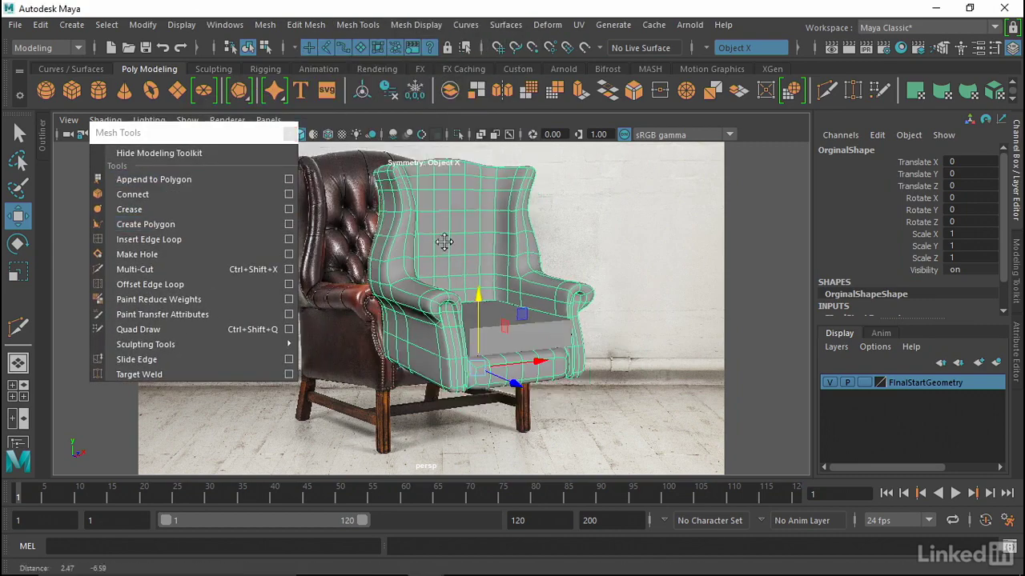
right_click_drag(444, 242, 549, 256, "alt")
left_click_drag(521, 270, 504, 264, "alt")
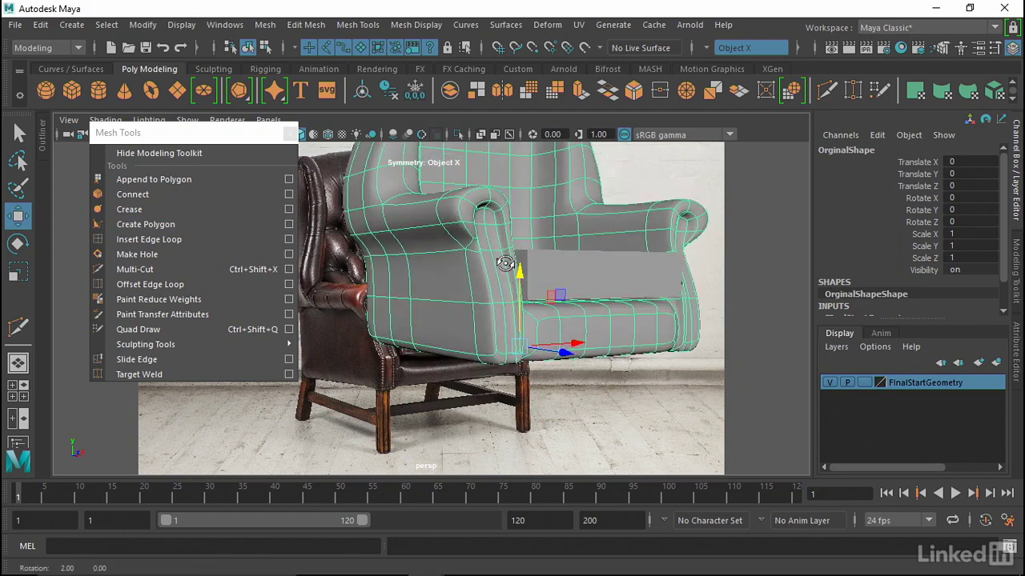
right_click_drag(504, 264, 528, 283, "alt")
Step: With the Crease tool, crease a seat edge, the front corner edge and right arm edges
left_click(149, 240)
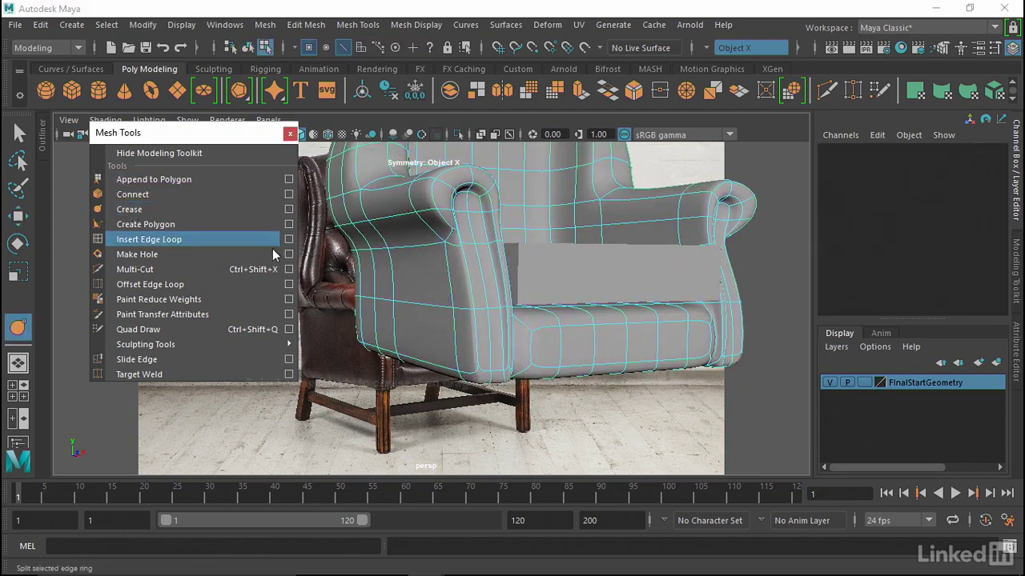
mouse_move(377, 264)
left_mouse_down("alt")
mouse_move(419, 302)
mouse_move(448, 286)
left_mouse_up("alt")
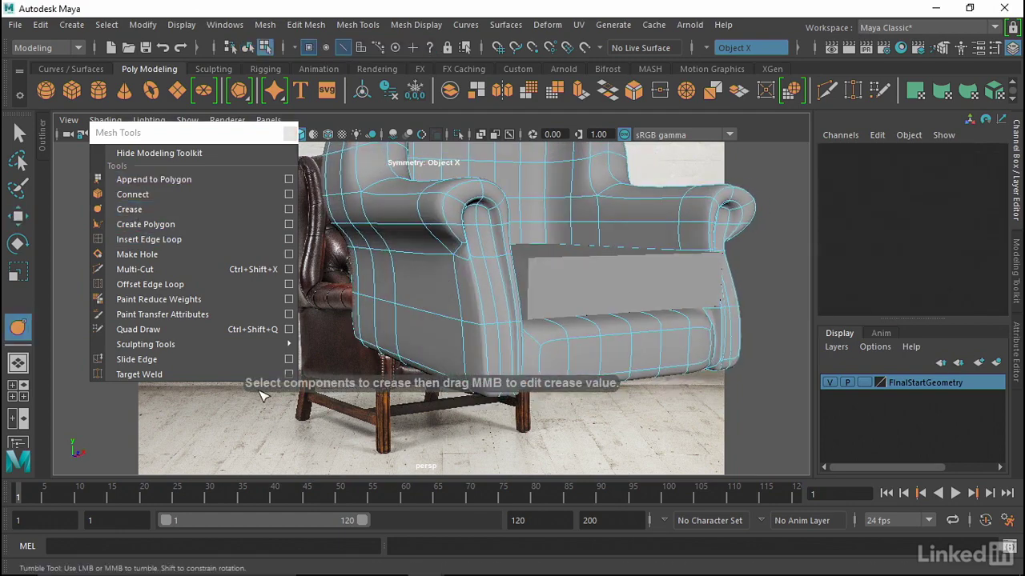
mouse_move(275, 396)
left_mouse_down("alt")
mouse_move(449, 304)
mouse_move(438, 261)
mouse_move(446, 247)
mouse_move(495, 266)
mouse_move(457, 279)
left_mouse_up("alt")
left_click(436, 260)
left_click(394, 316)
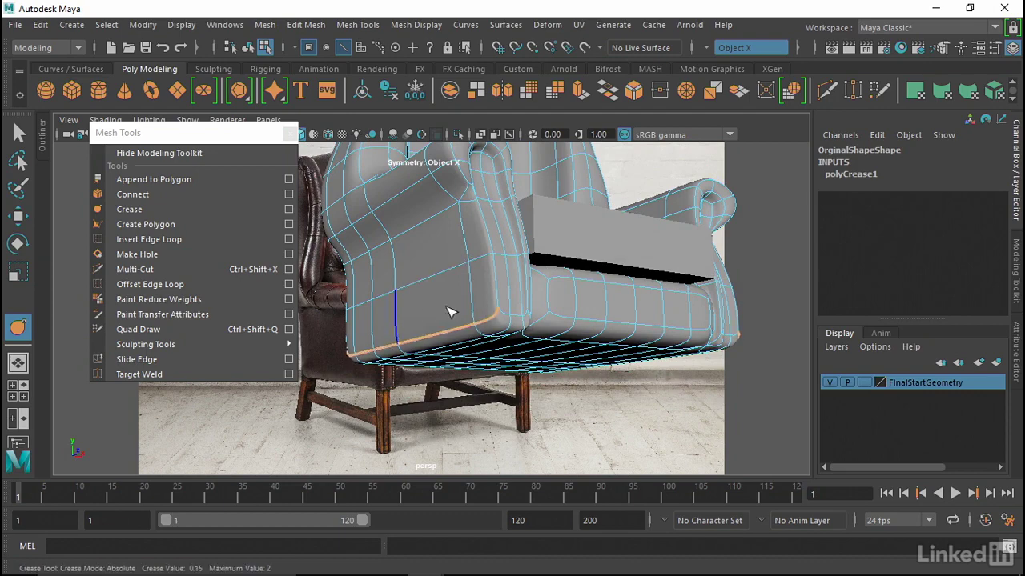
middle_click_drag(394, 317, 780, 290)
left_click(558, 300)
Step: Crease the base's bottom edge loop and strengthen that crease
mouse_move(518, 314)
left_mouse_down("alt")
mouse_move(533, 233)
mouse_move(533, 293)
mouse_move(469, 304)
mouse_move(513, 264)
mouse_move(508, 276)
left_mouse_up("alt")
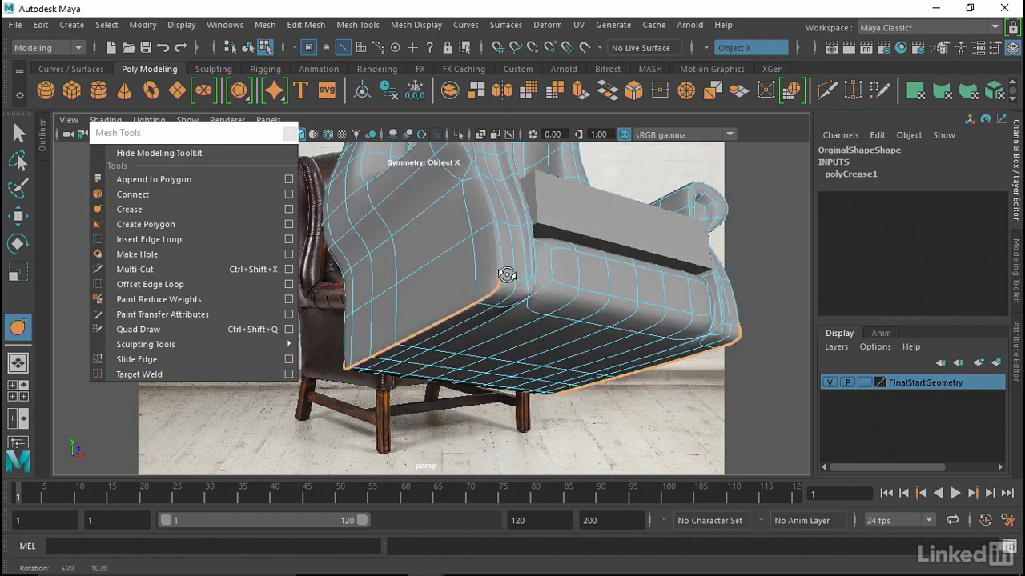
left_click(509, 290)
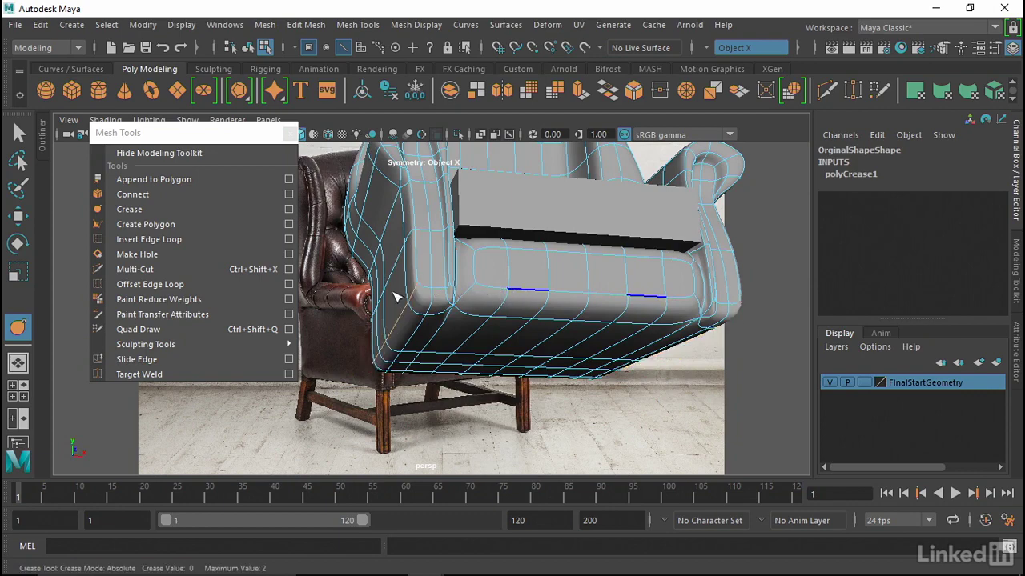
mouse_move(384, 298)
left_mouse_down("alt")
mouse_move(408, 297)
mouse_move(446, 348)
left_mouse_up("alt")
middle_click_drag(446, 347, 762, 333)
mouse_move(762, 333)
left_mouse_down("alt")
mouse_move(571, 380)
mouse_move(469, 339)
mouse_move(480, 326)
mouse_move(473, 310)
mouse_move(457, 312)
mouse_move(513, 336)
left_mouse_up("alt")
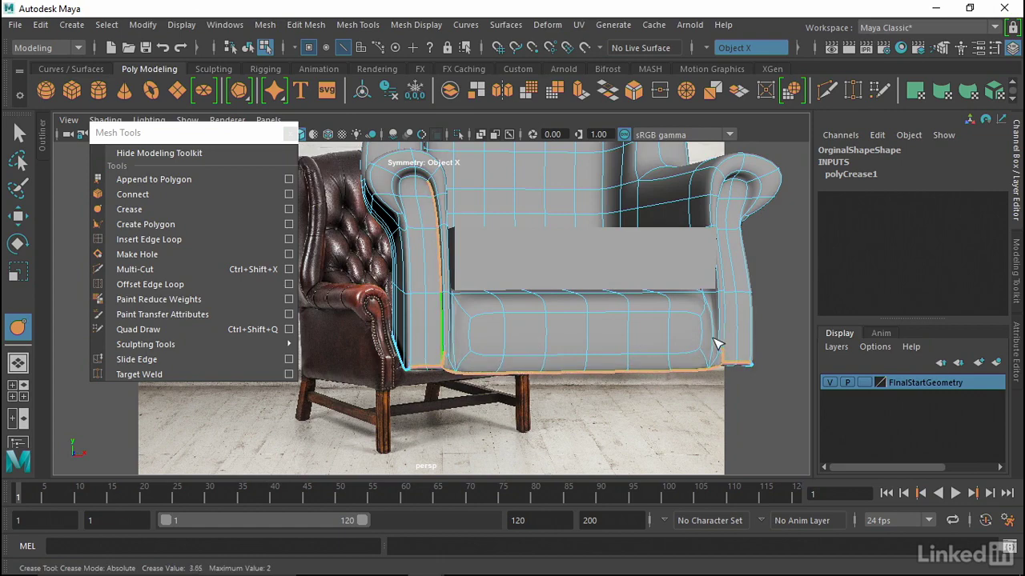
mouse_move(716, 344)
left_mouse_down("alt")
mouse_move(506, 313)
mouse_move(520, 326)
left_mouse_up("alt")
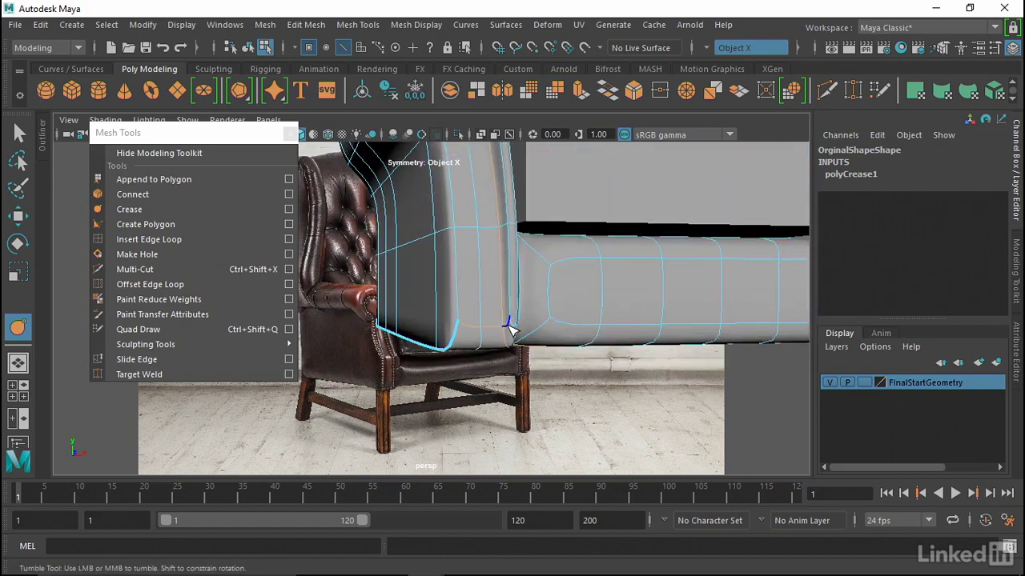
mouse_move(509, 328)
left_mouse_down("alt")
mouse_move(487, 299)
mouse_move(558, 284)
mouse_move(343, 270)
mouse_move(480, 304)
mouse_move(408, 290)
mouse_move(412, 308)
mouse_move(480, 336)
left_mouse_up("alt")
right_click_drag(480, 336, 503, 346, "alt")
Step: Examine where the armrest meets the seat cushion up close with the Crease tool
middle_click_drag(502, 347, 435, 335, "alt")
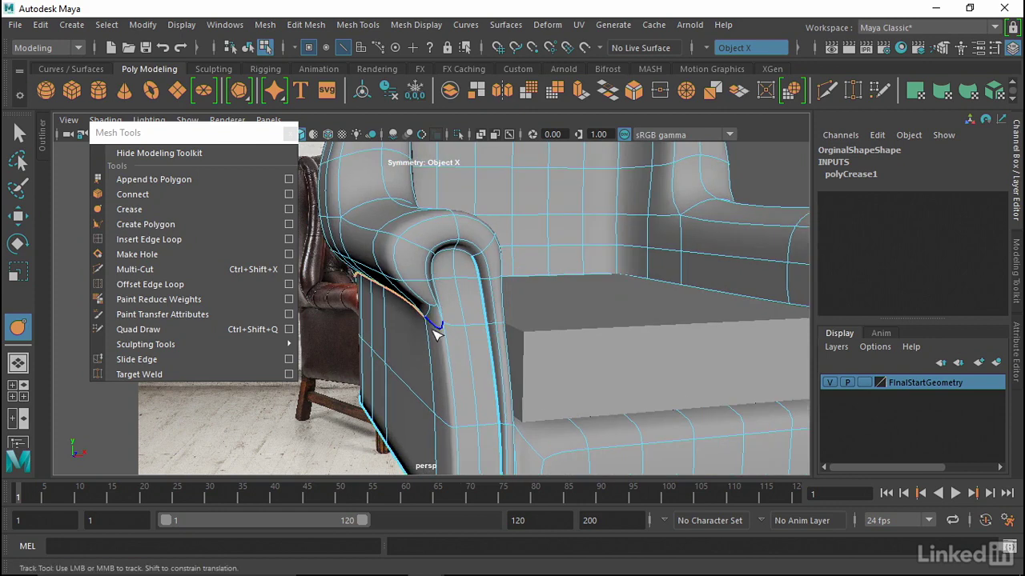
mouse_move(655, 336)
middle_mouse_down("alt")
mouse_move(464, 328)
mouse_move(465, 309)
mouse_move(451, 370)
middle_mouse_up("alt")
right_click_drag(452, 372, 478, 373, "alt")
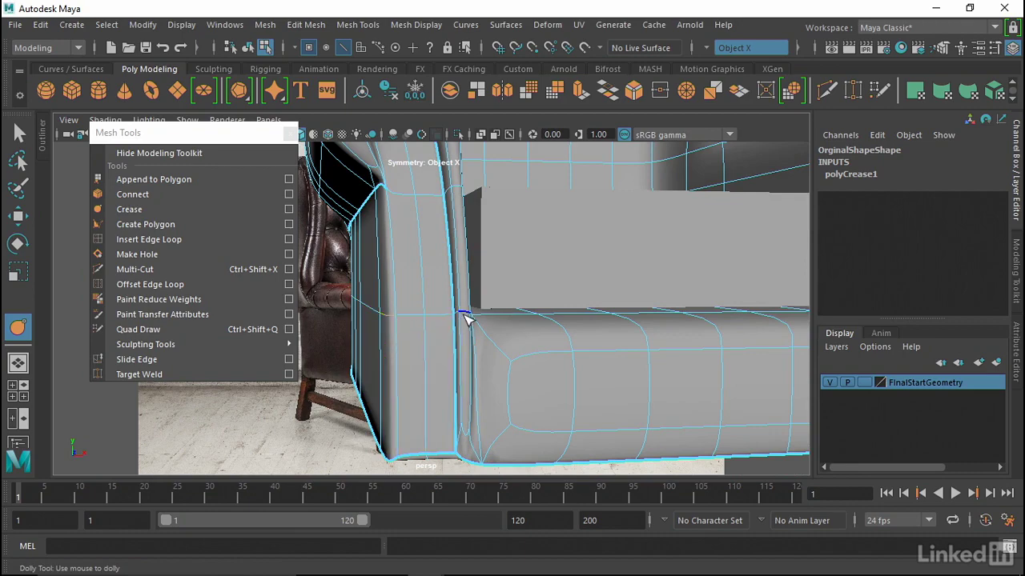
left_click_drag(681, 366, 464, 361, "alt")
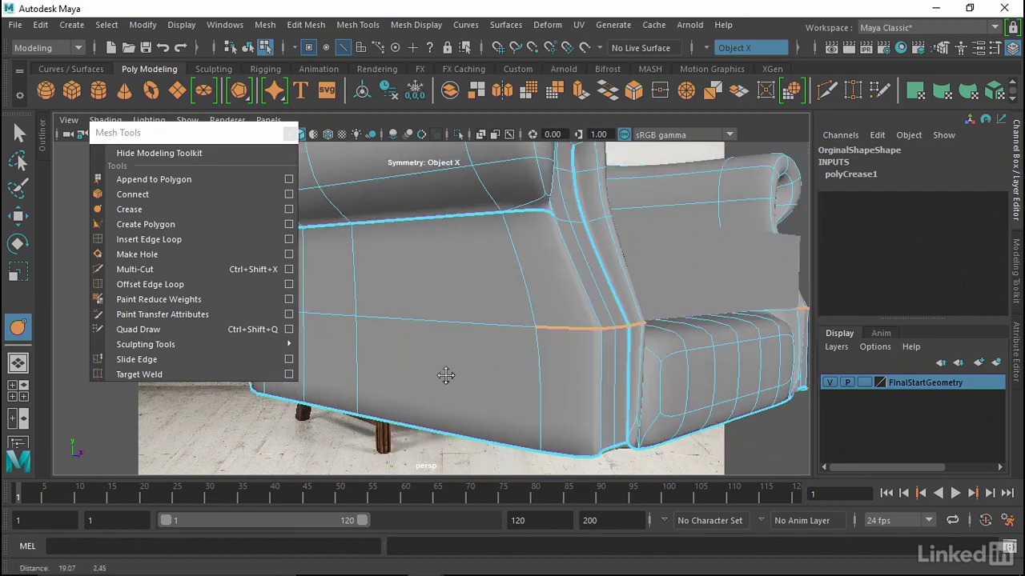
middle_click_drag(446, 373, 541, 397, "alt")
mouse_move(541, 397)
left_mouse_down("alt")
mouse_move(419, 371)
mouse_move(441, 354)
left_mouse_up("alt")
right_click_drag(441, 354, 434, 437, "alt")
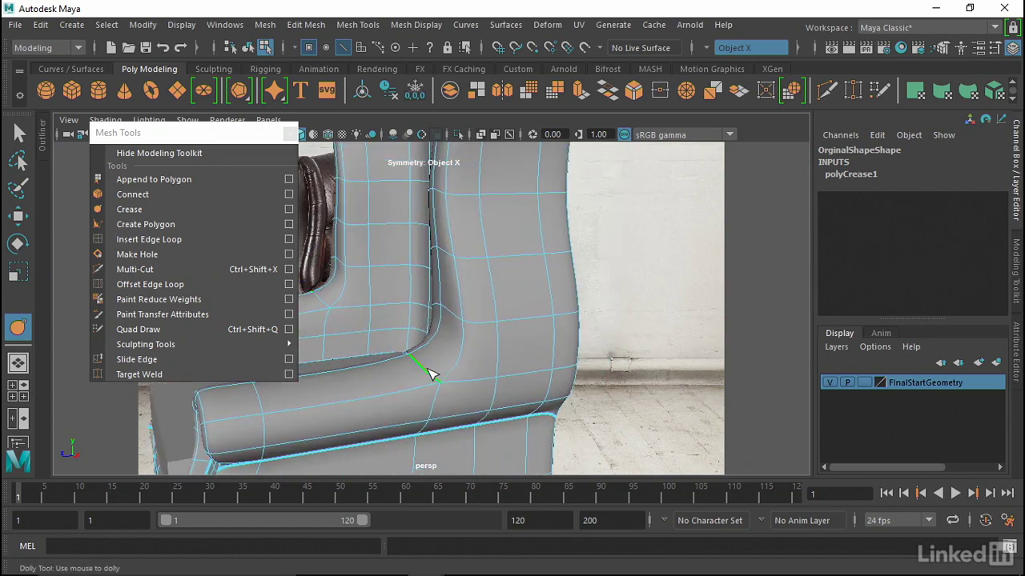
Step: Crease the vertical front-corner edges by the backrest and right arm, then return to Object mode
left_click_drag(430, 374, 513, 365, "alt")
middle_click_drag(513, 364, 571, 358, "alt")
left_click_drag(570, 362, 494, 348, "alt")
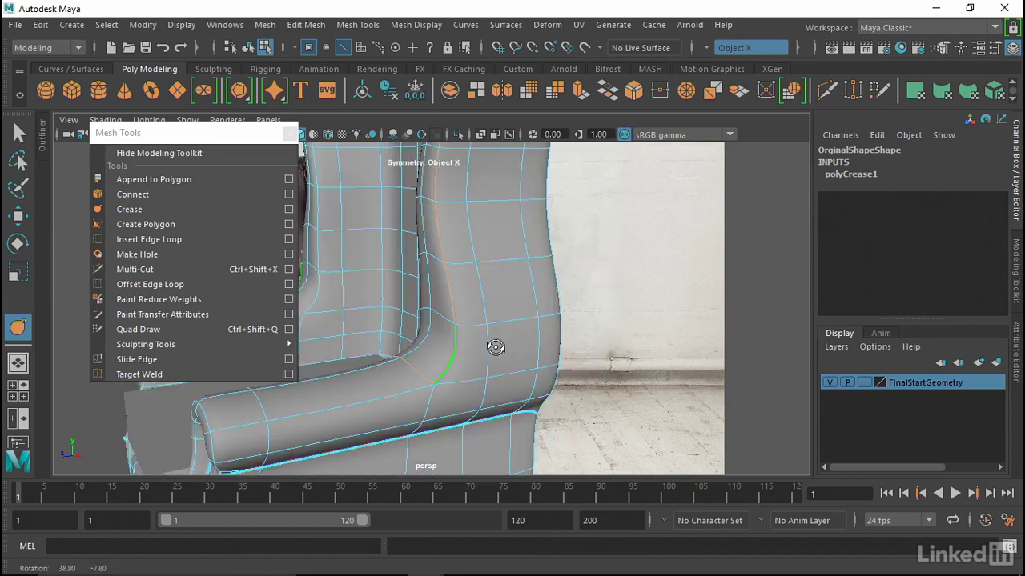
scroll(464, 354, "down", 5)
mouse_move(760, 346)
left_mouse_down("alt")
mouse_move(512, 327)
mouse_move(542, 329)
left_mouse_up("alt")
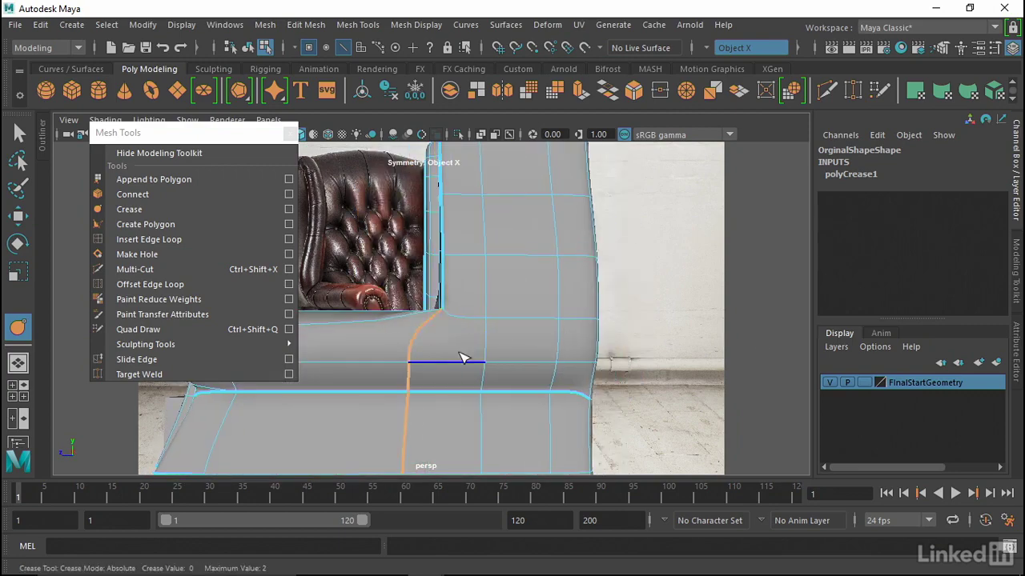
mouse_move(576, 361)
left_mouse_down("alt")
mouse_move(396, 359)
mouse_move(423, 370)
mouse_move(492, 366)
mouse_move(393, 371)
mouse_move(425, 379)
mouse_move(465, 326)
mouse_move(343, 327)
mouse_move(487, 336)
mouse_move(487, 318)
mouse_move(442, 323)
mouse_move(464, 370)
mouse_move(480, 334)
mouse_move(491, 357)
left_mouse_up("alt")
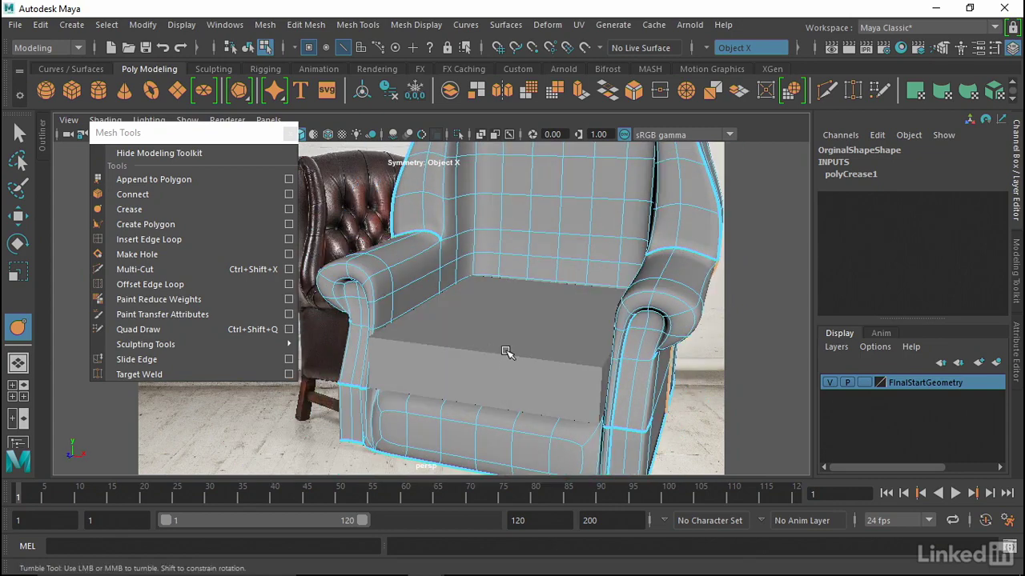
key("w")
right_click_drag(506, 351, 597, 106)
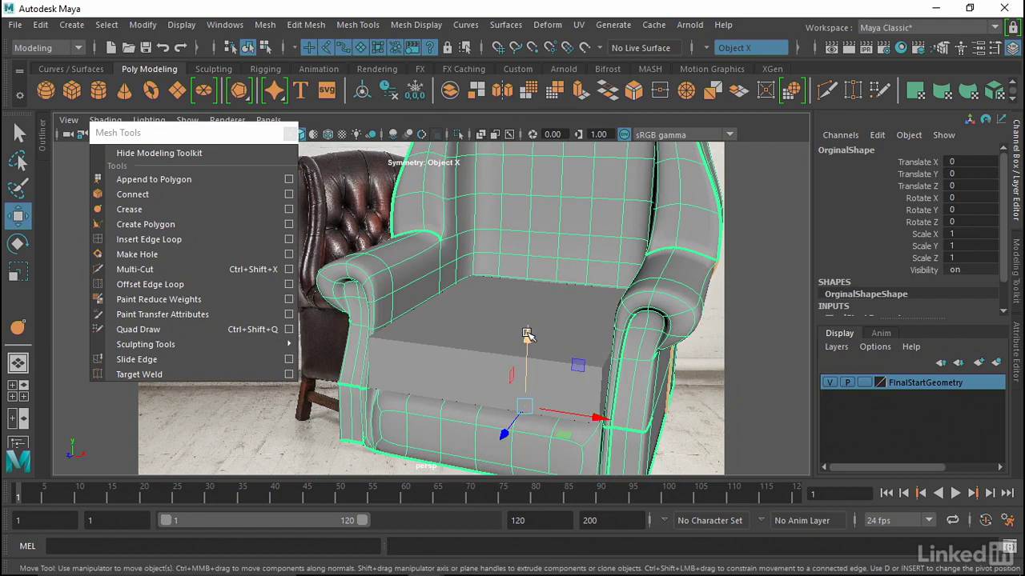
Step: Frame the OrginalCushion, select its front top edge, and smooth-preview it
left_click(432, 329)
key("f")
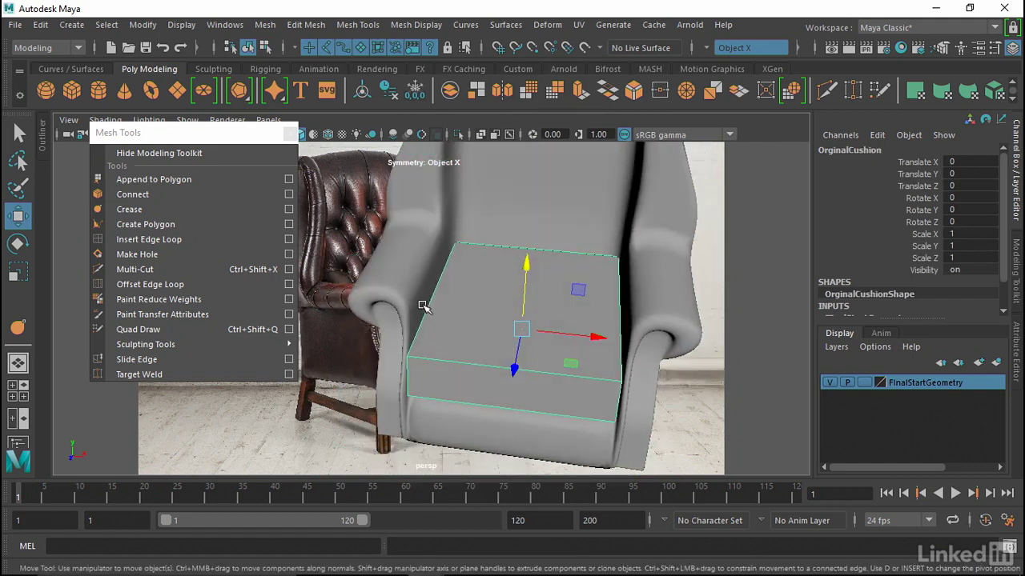
mouse_move(416, 296)
left_mouse_down("alt")
mouse_move(572, 302)
mouse_move(549, 304)
left_mouse_up("alt")
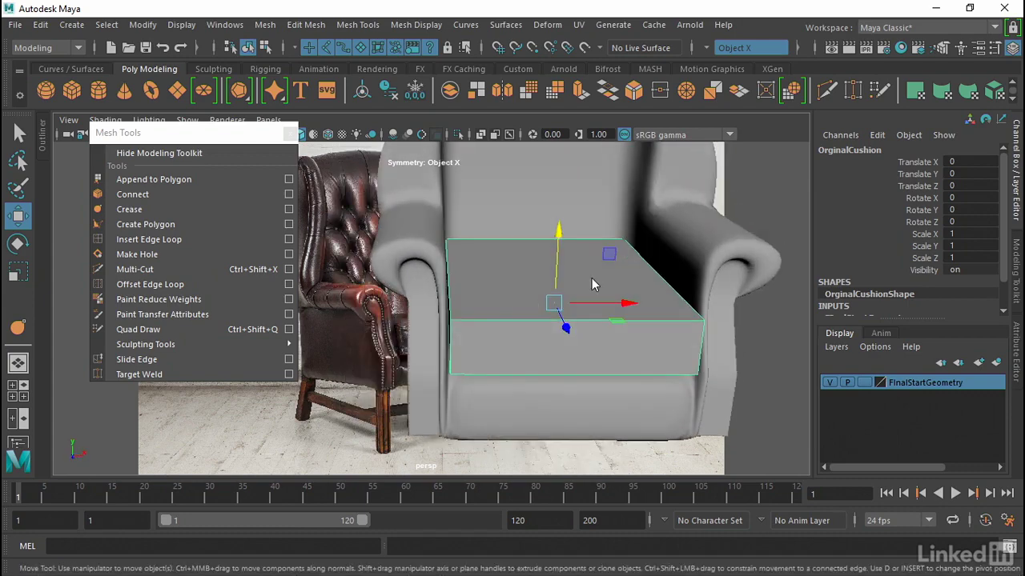
right_click_drag(593, 160, 569, 216)
left_click(596, 318)
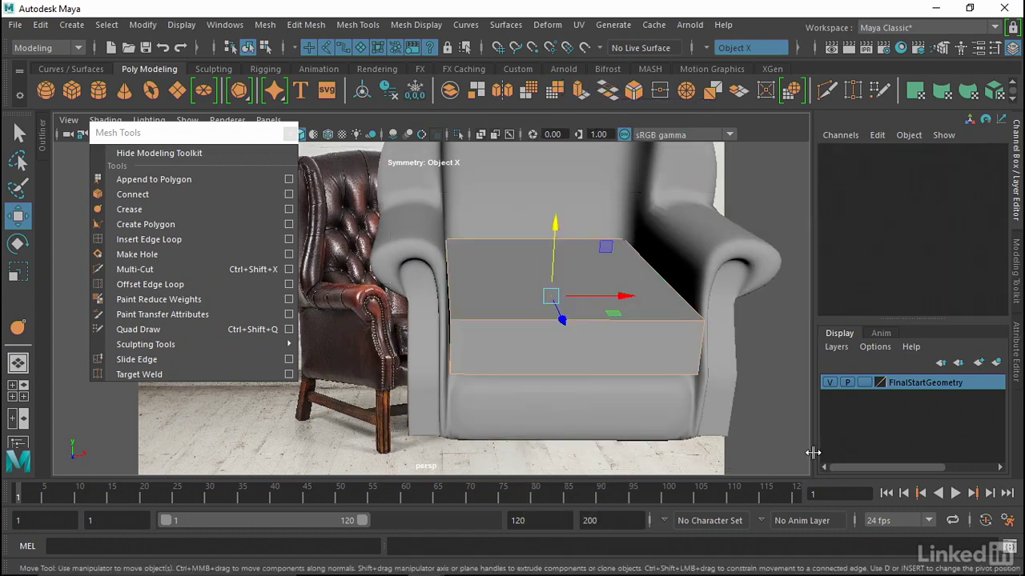
key("3")
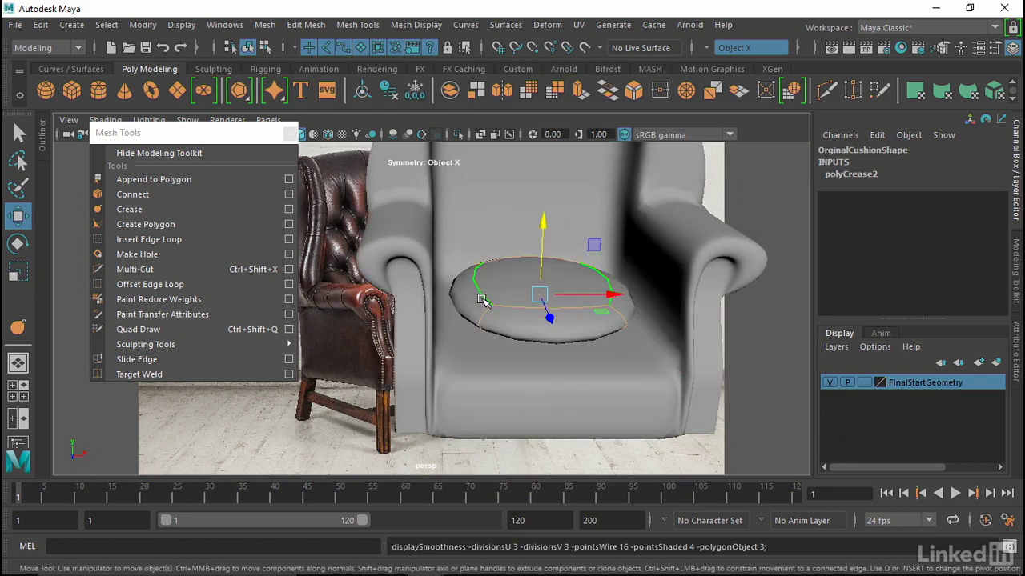
mouse_move(521, 329)
left_mouse_down("alt")
mouse_move(489, 336)
mouse_move(524, 296)
left_mouse_up("alt")
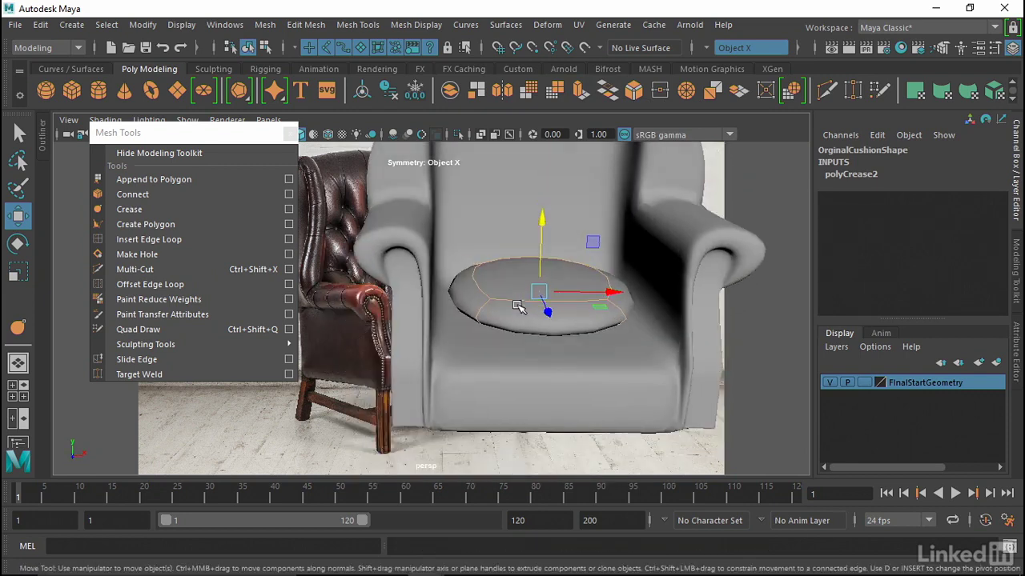
Step: Crease the cushion's outer edge loops to about 1.62 with the Crease tool
left_click(136, 216)
key("1")
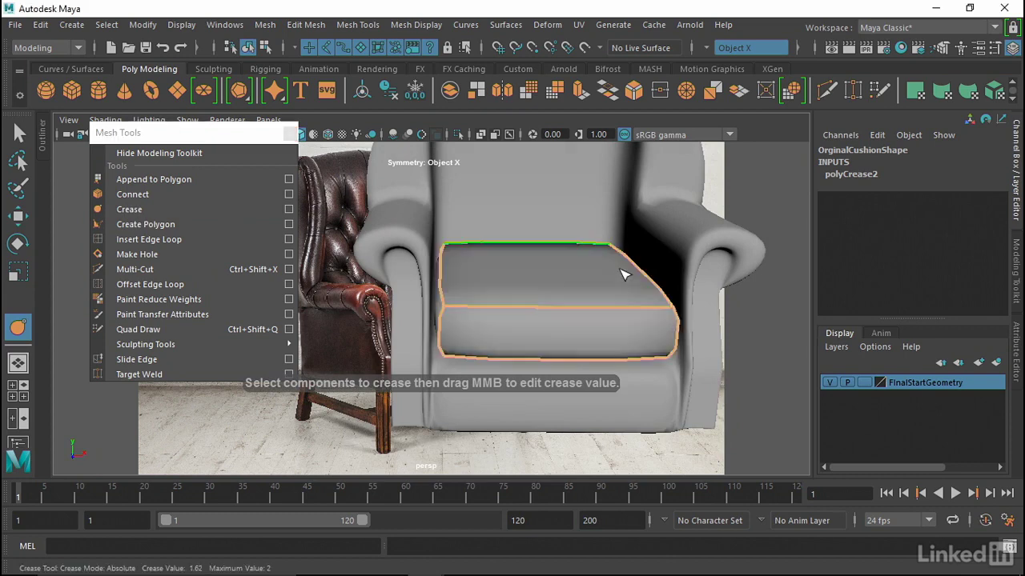
mouse_move(768, 302)
left_mouse_down("alt")
mouse_move(621, 283)
mouse_move(508, 313)
mouse_move(604, 316)
mouse_move(542, 302)
mouse_move(560, 293)
mouse_move(552, 291)
mouse_move(504, 302)
left_mouse_up("alt")
middle_click_drag(503, 302, 469, 285, "alt")
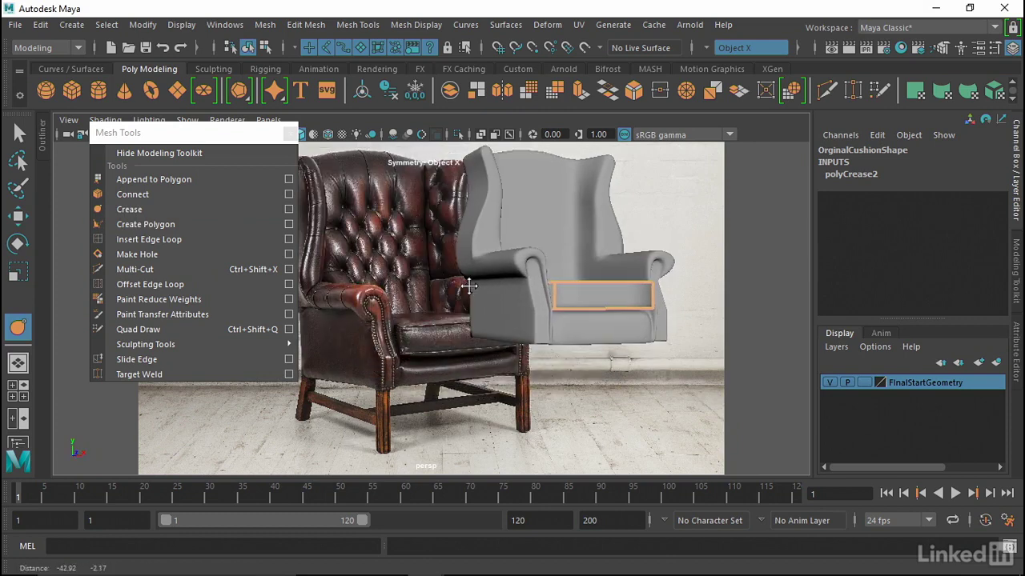
mouse_move(443, 336)
right_mouse_down("alt")
mouse_move(396, 368)
mouse_move(433, 350)
right_mouse_up("alt")
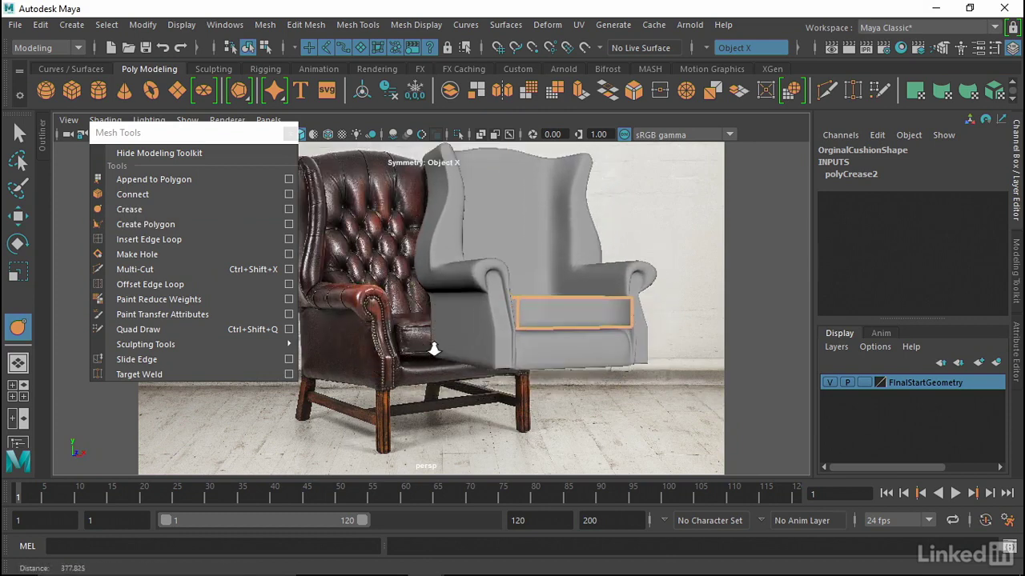
mouse_move(433, 350)
left_mouse_down("alt")
mouse_move(457, 377)
mouse_move(422, 393)
left_mouse_up("alt")
middle_click_drag(423, 393, 418, 392, "alt")
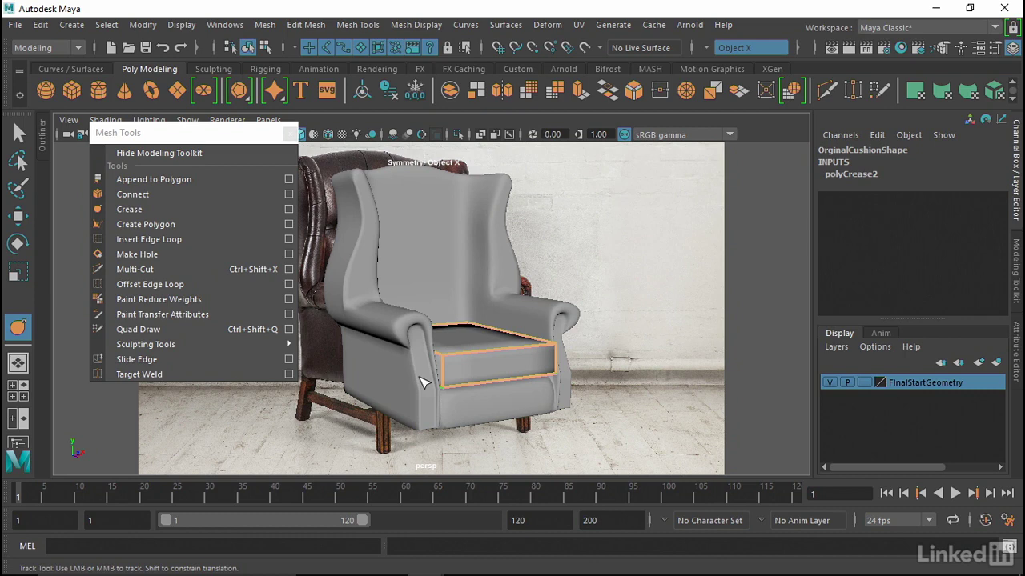
mouse_move(424, 382)
left_mouse_down("alt")
mouse_move(366, 374)
mouse_move(436, 388)
left_mouse_up("alt")
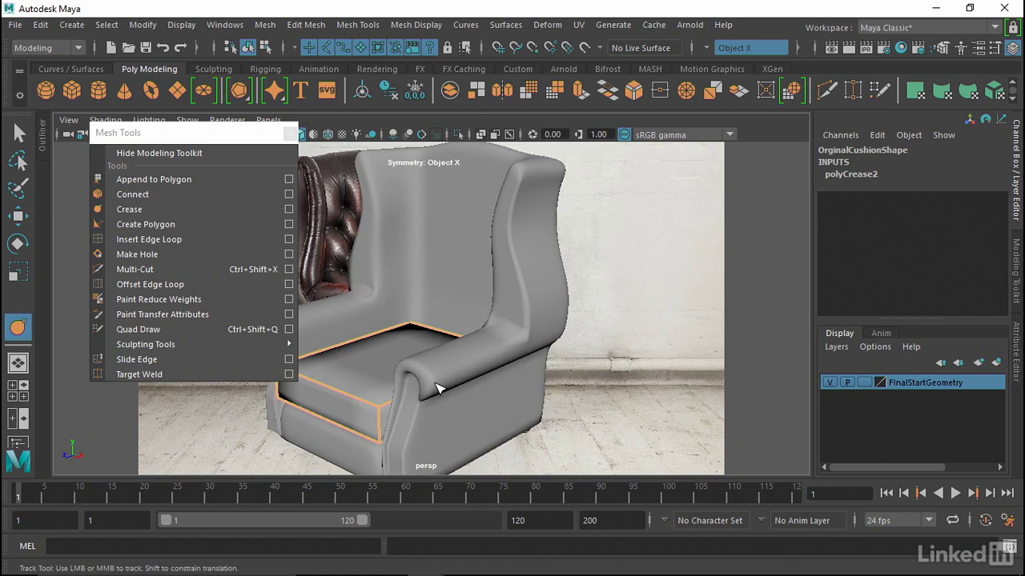
left_click_drag(439, 388, 507, 335, "alt")
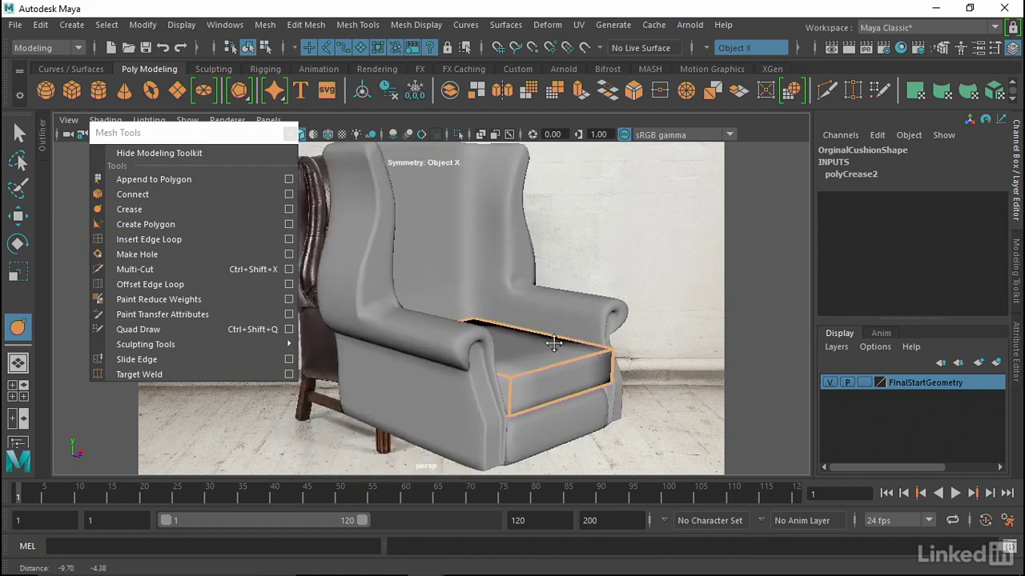
middle_click_drag(508, 335, 430, 338, "alt")
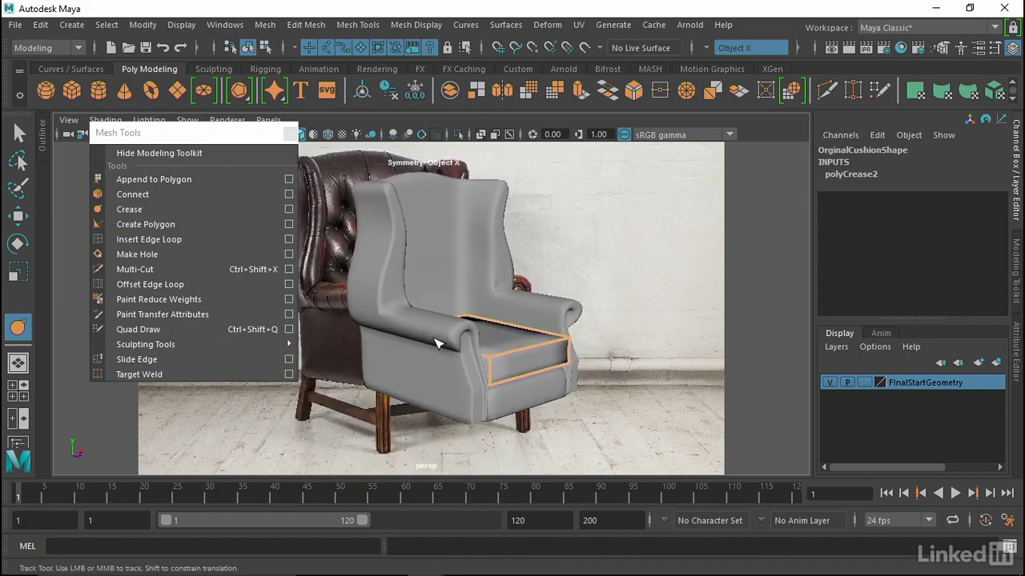